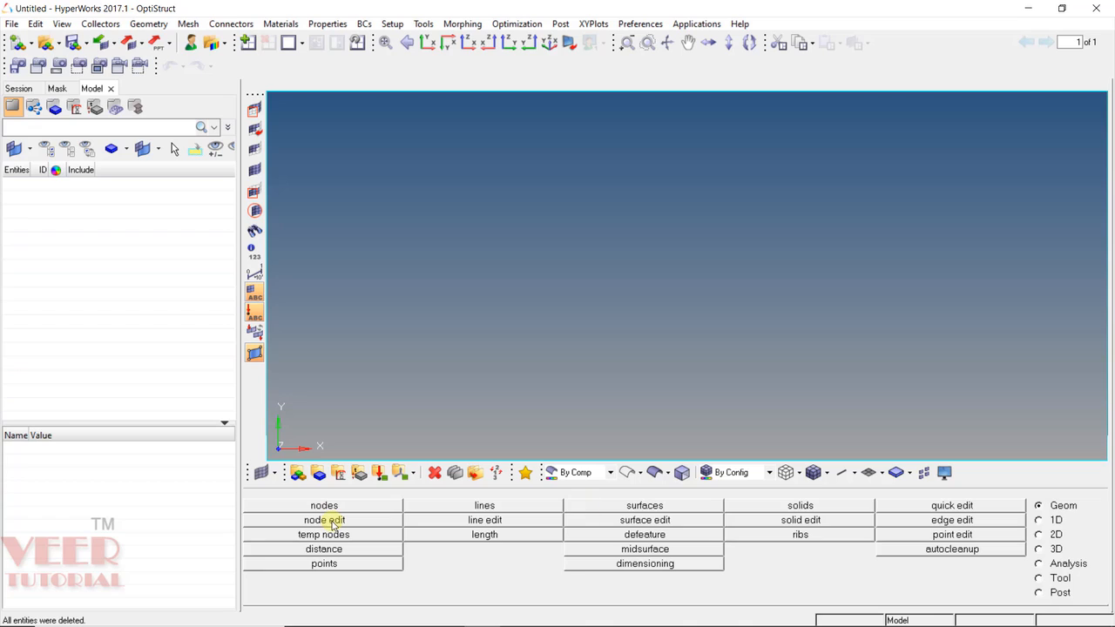
Open the node editing tools briefly, including with F7, then close them again.
left_click(332, 522)
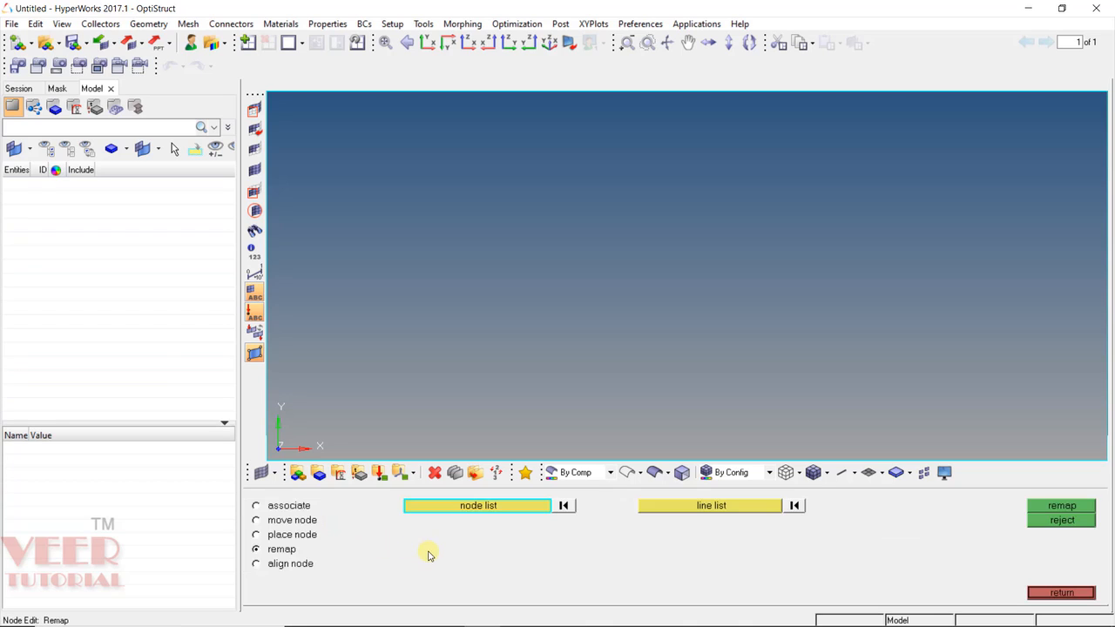
key("Escape")
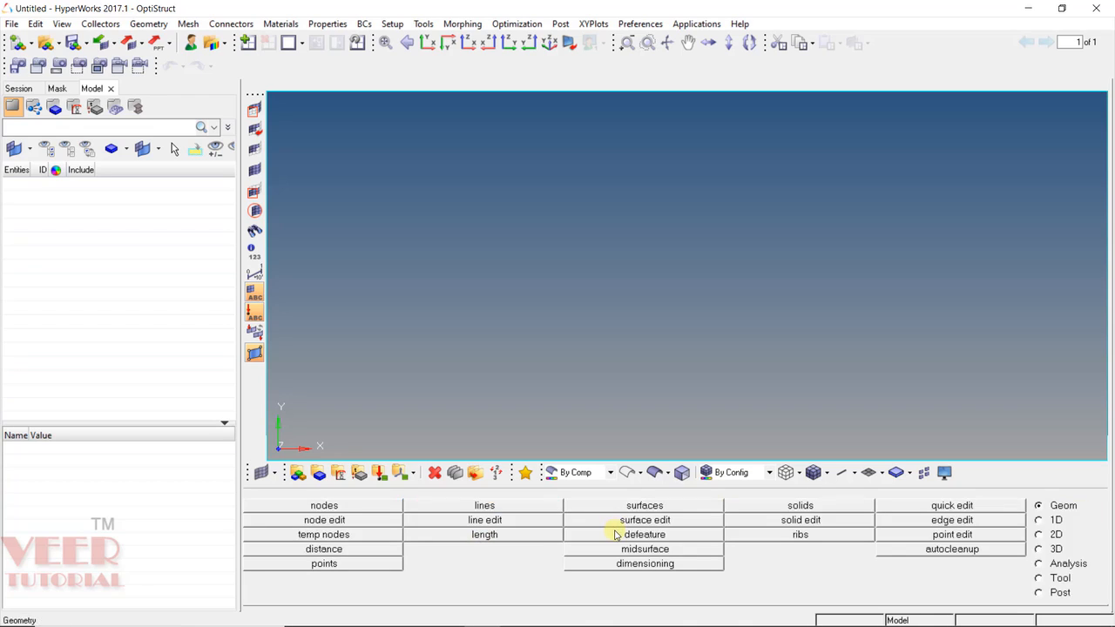
key("F7")
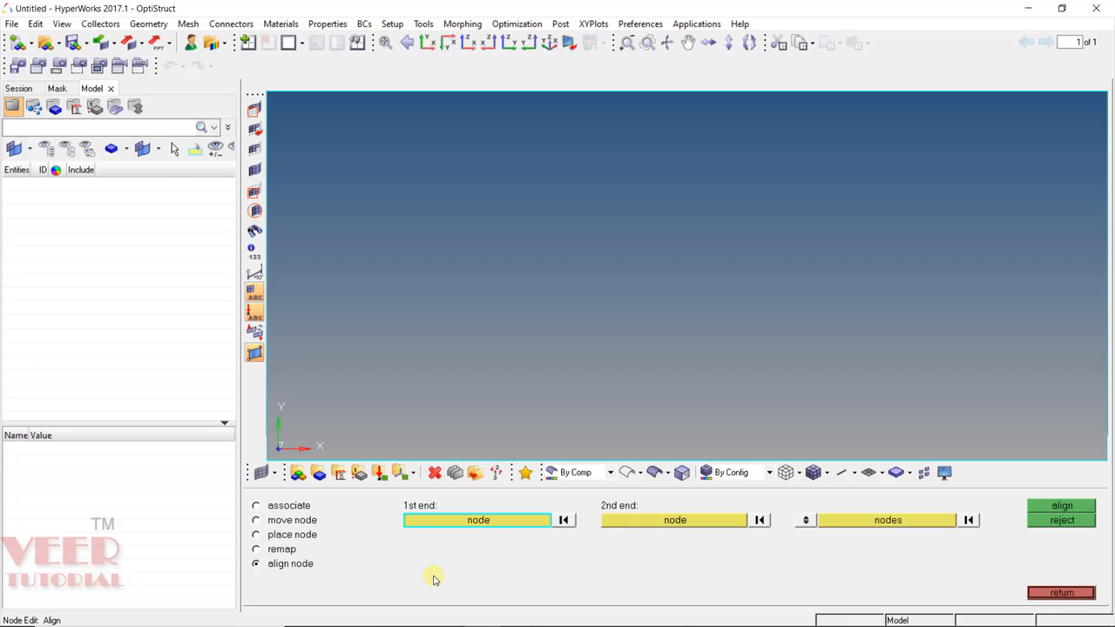
key("Escape")
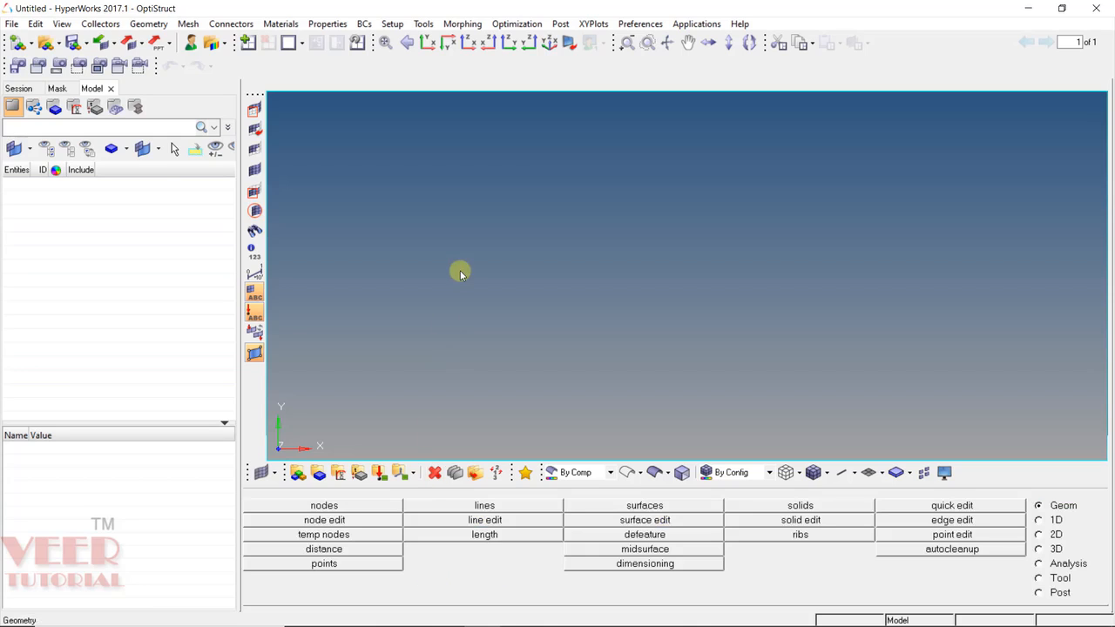
Open the node edit.hm model and rotate the bracket to an isometric view.
left_click(43, 43)
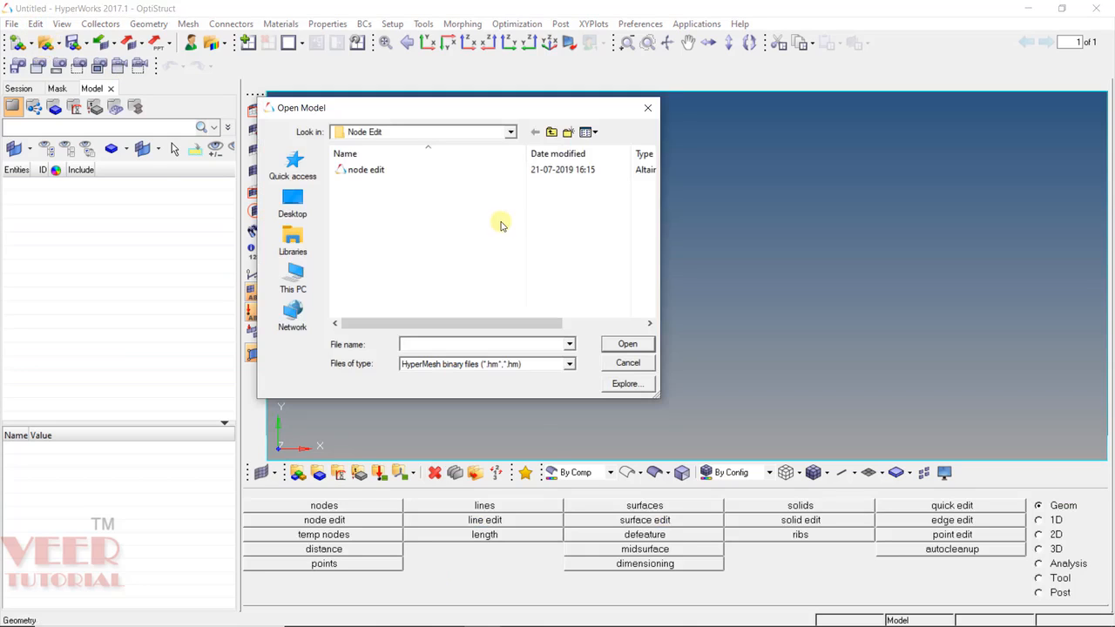
left_click(381, 170)
left_click(623, 345)
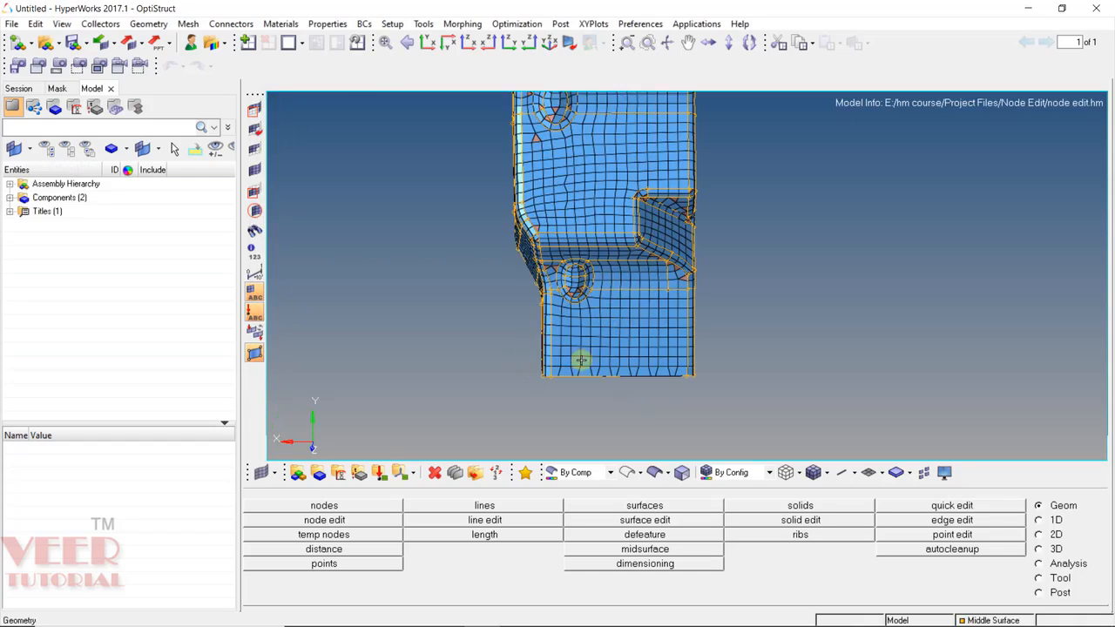
left_click_drag(740, 346, 613, 371, "ctrl")
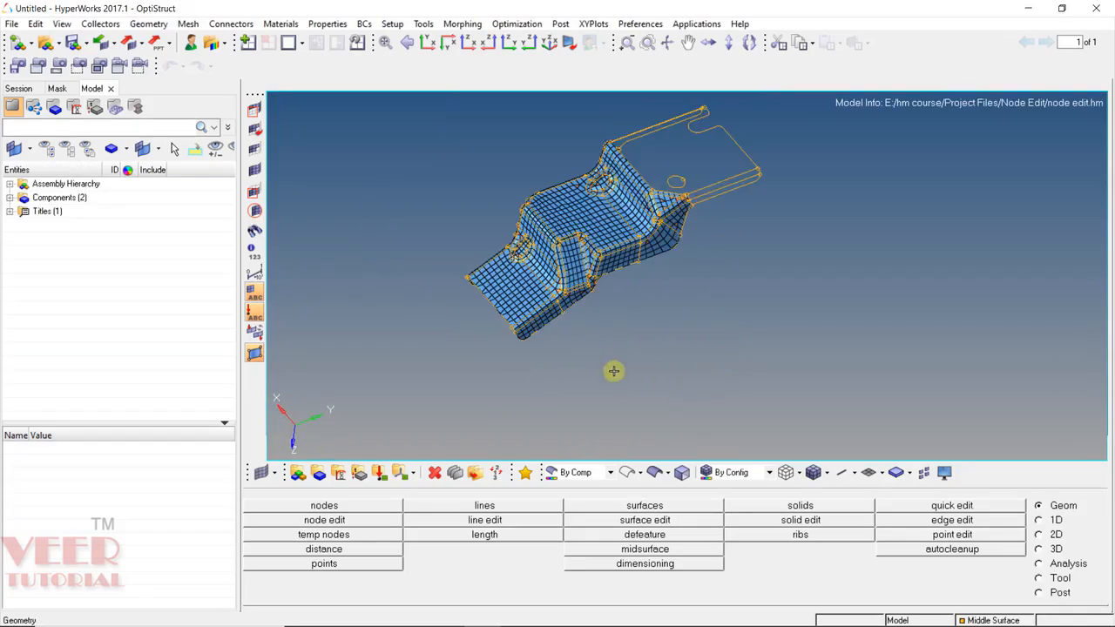
scroll(529, 200, "up", 5)
scroll(528, 200, "down", 3)
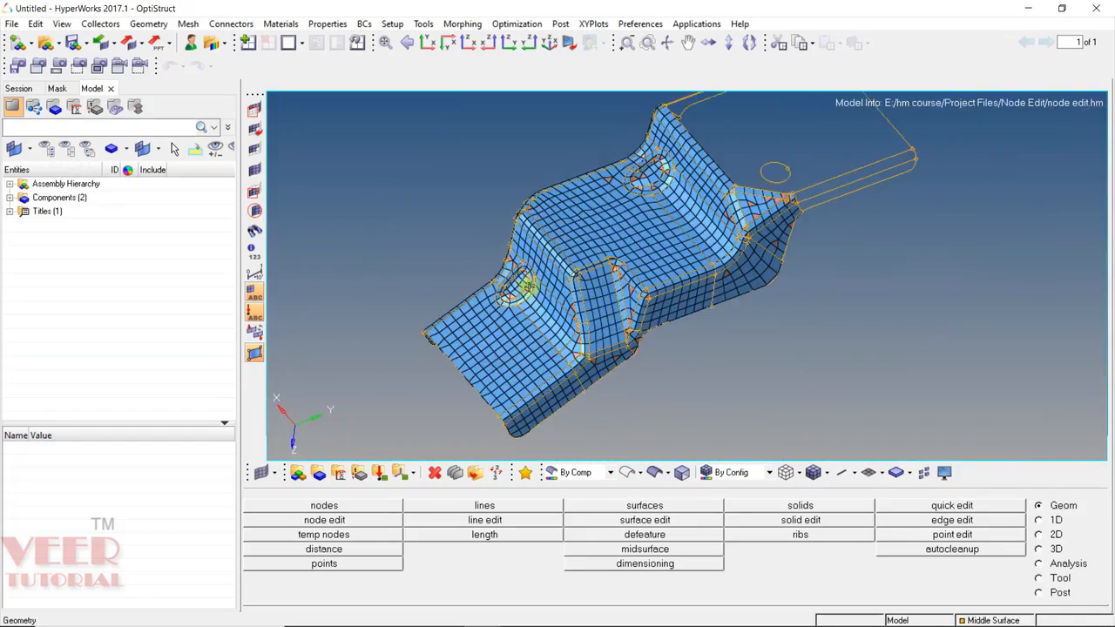
scroll(528, 288, "up", 3)
scroll(501, 283, "down", 3)
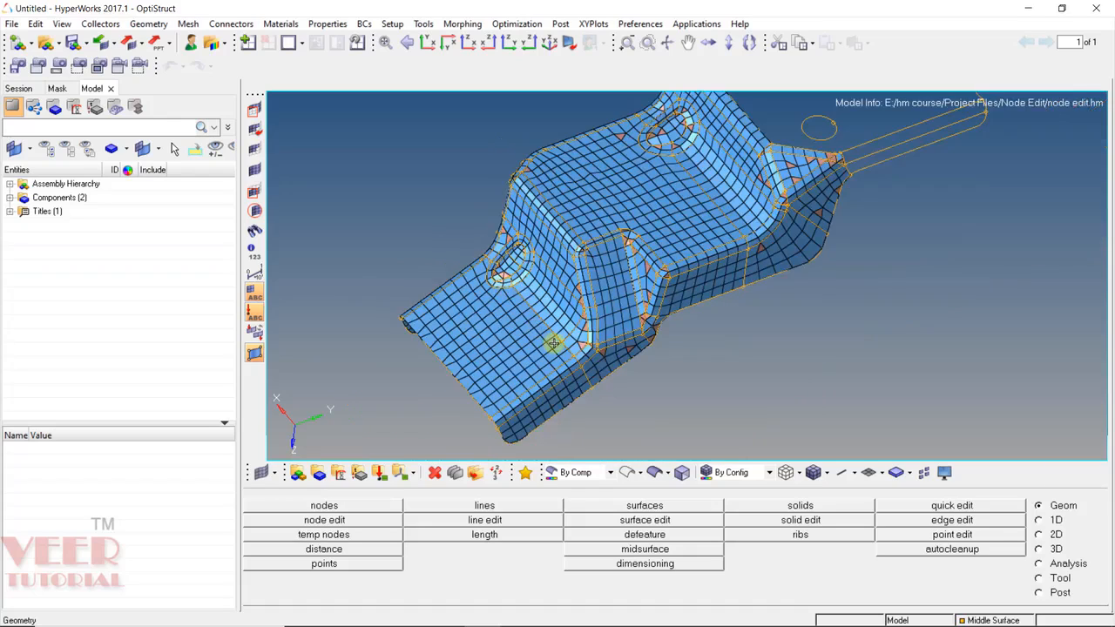
Switch Node Edit to associate mode and start picking the node to associate.
left_click(363, 521)
left_click(304, 508)
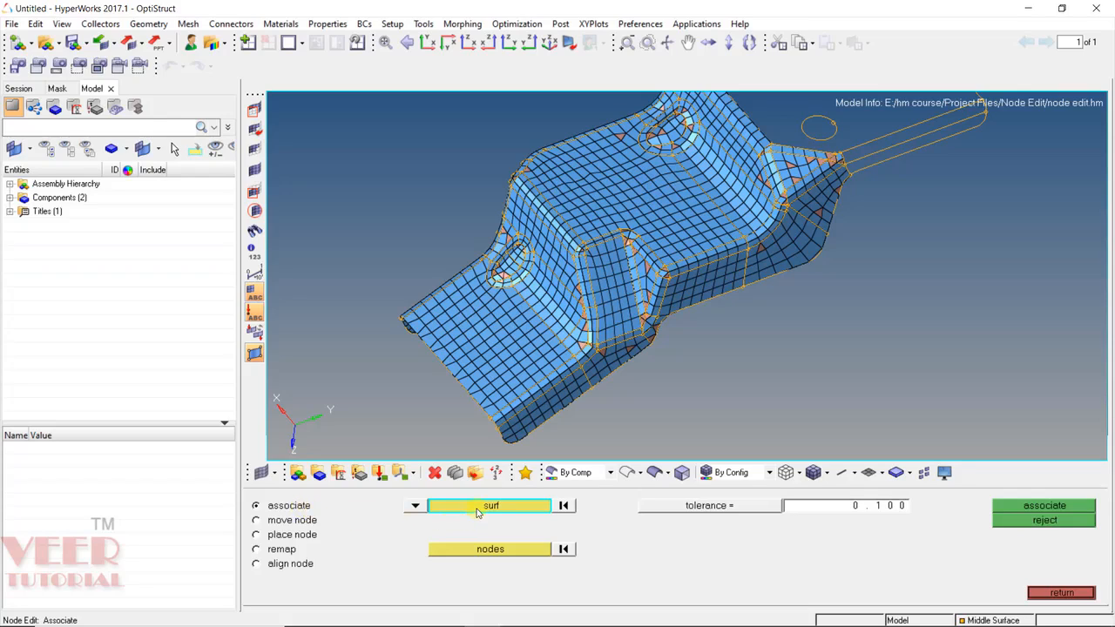
left_click(503, 553)
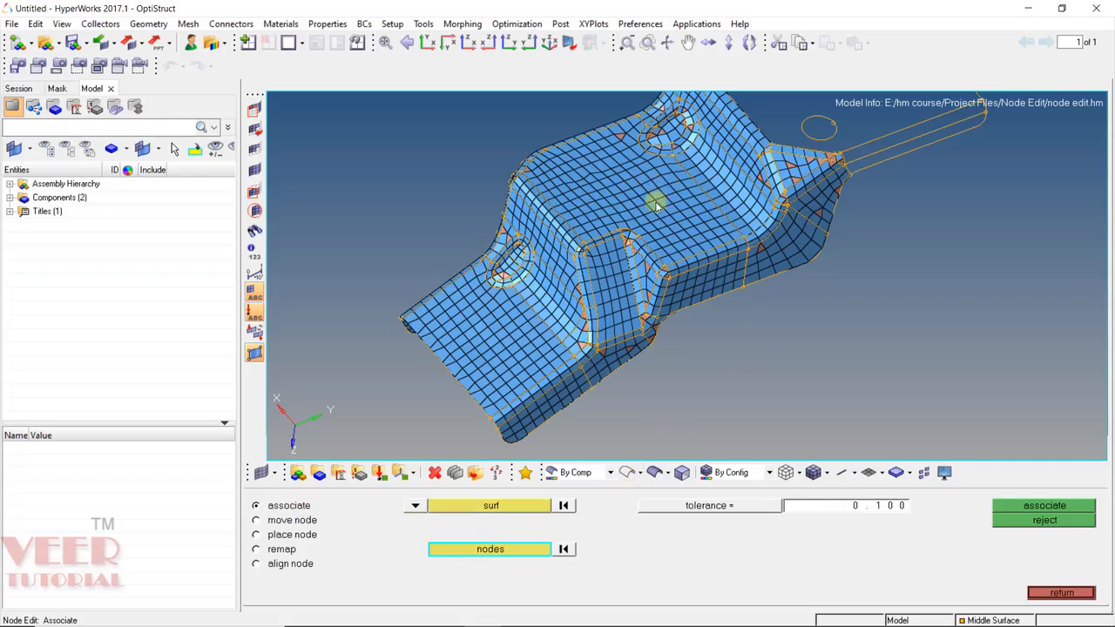
scroll(702, 260, "up", 2)
scroll(761, 250, "down", 1)
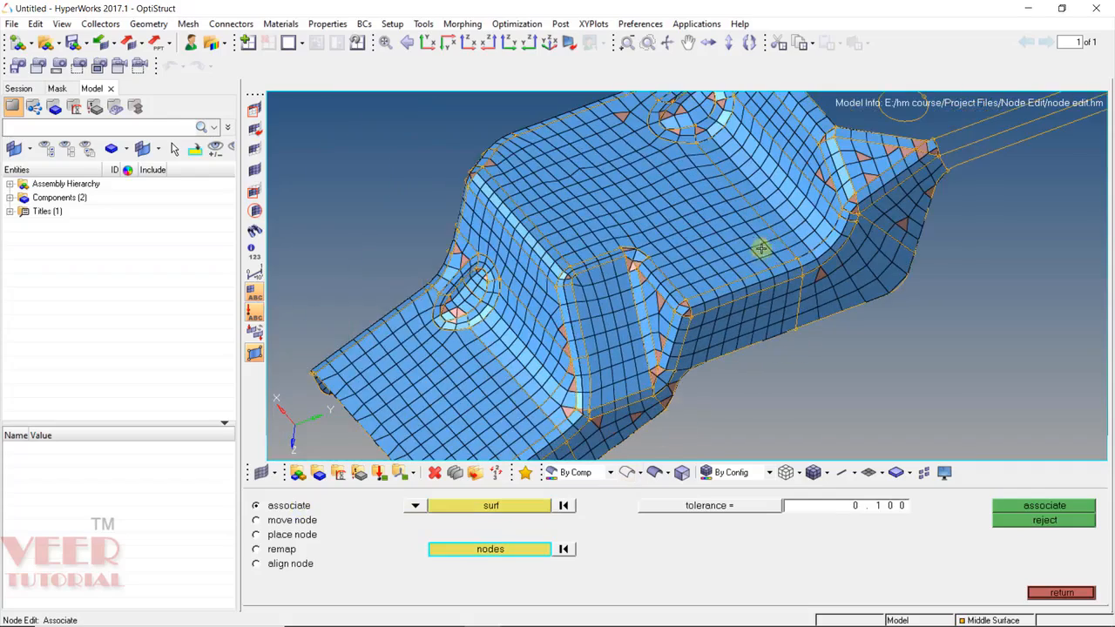
scroll(761, 250, "up", 3)
scroll(734, 304, "down", 1)
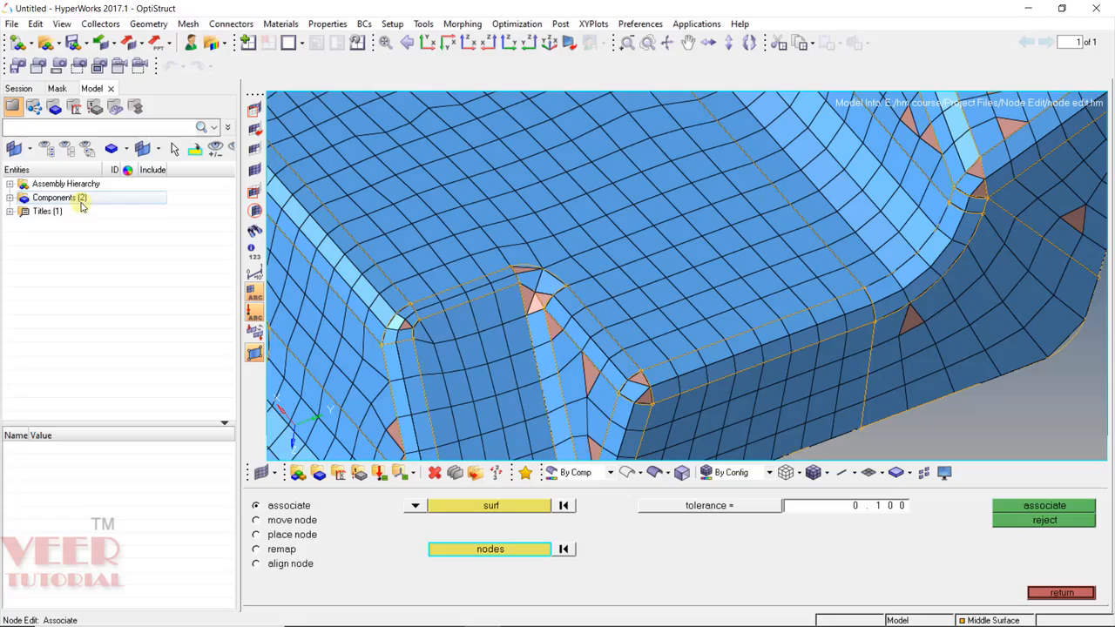
Display the geometry shaded beneath the Middle Surface mesh component.
left_click(9, 198)
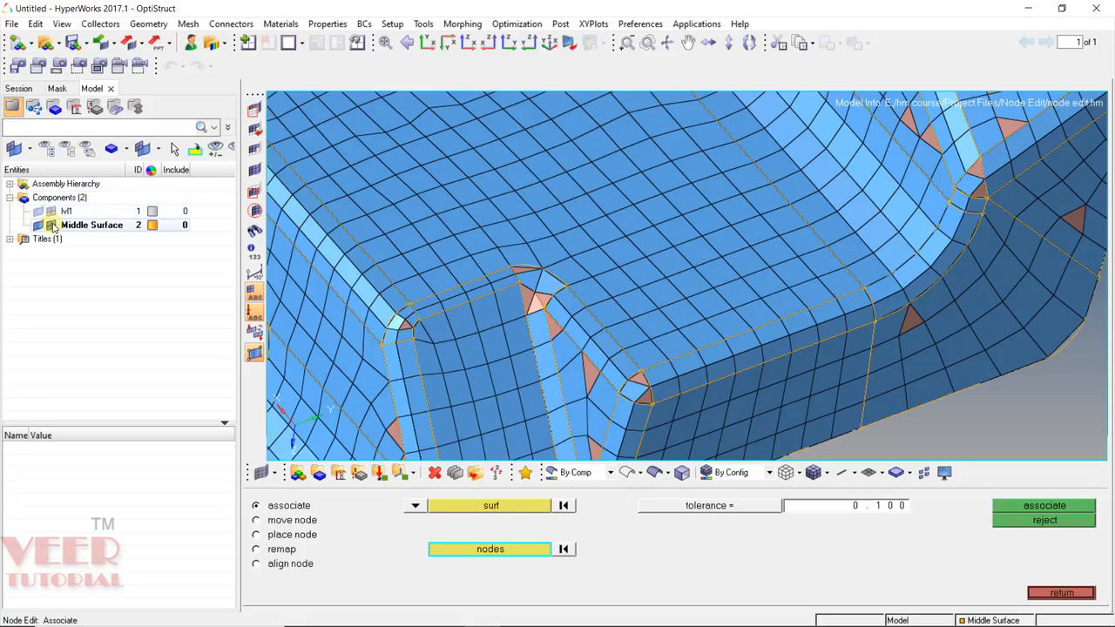
left_click(51, 224)
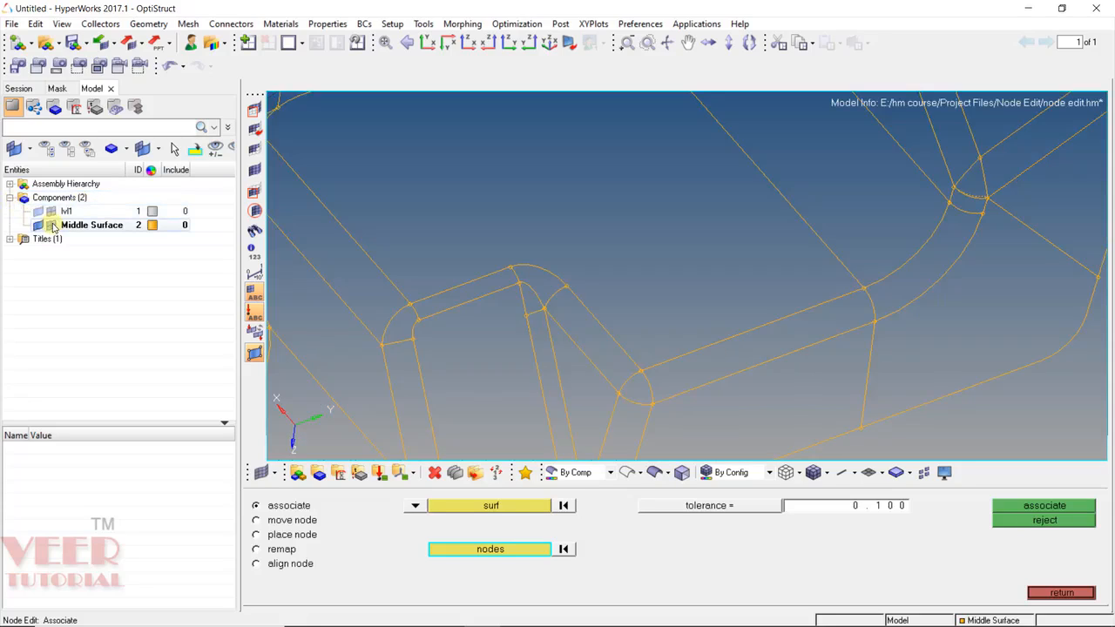
left_click(654, 473)
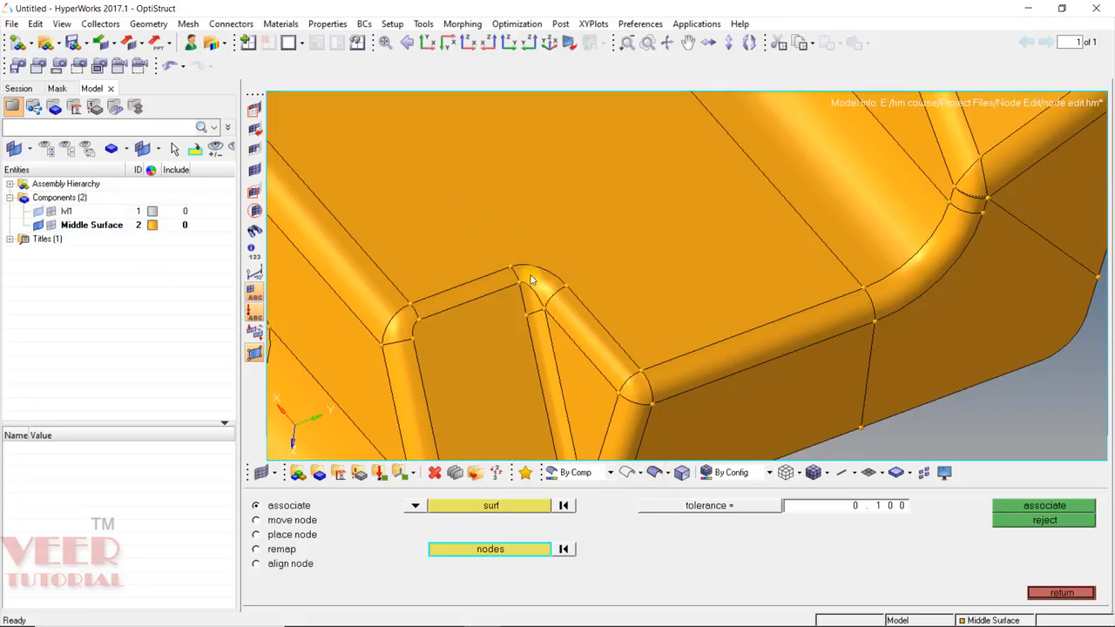
left_click(51, 225)
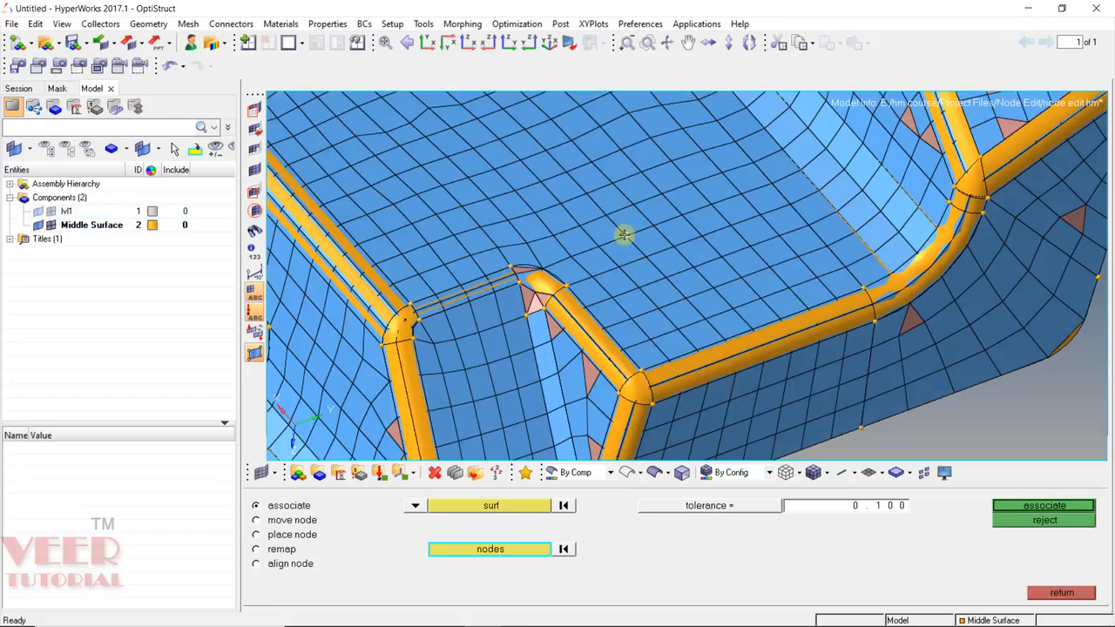
Associate the picked node with the bracket surface.
left_click(507, 507)
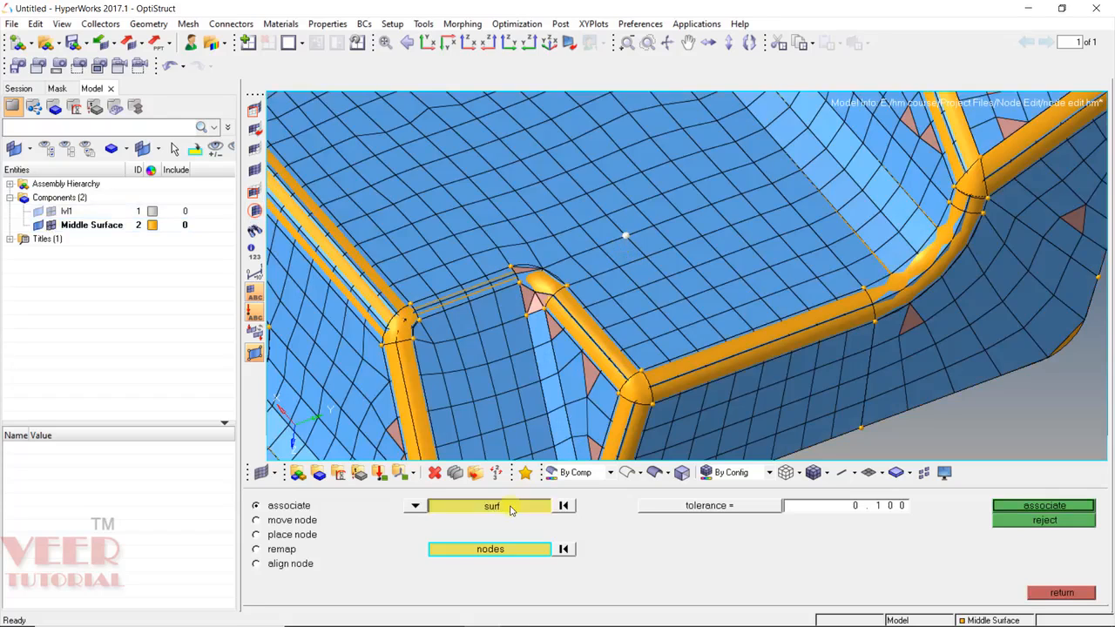
left_click(697, 337)
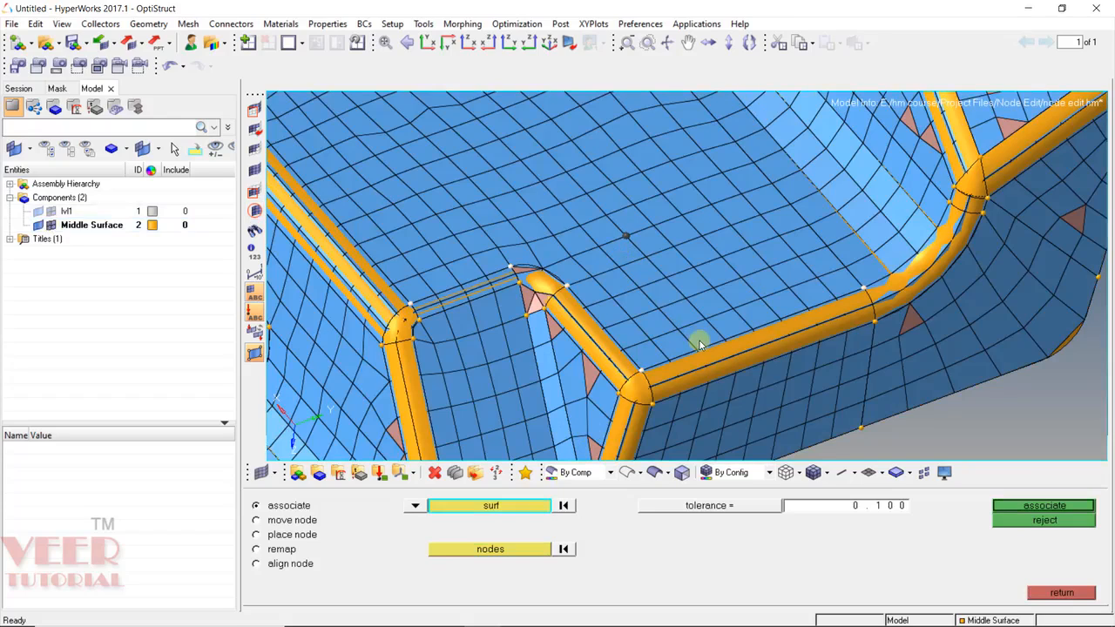
left_click(1085, 504)
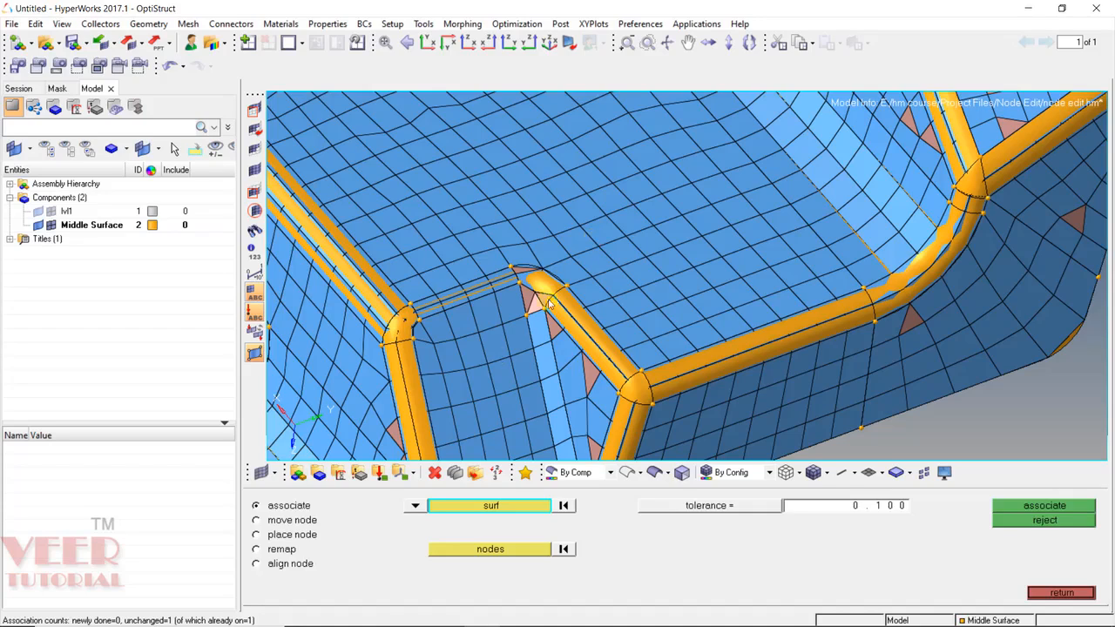
In move node mode, pick the interior node near the hole and show the move-direction choices.
left_click(287, 523)
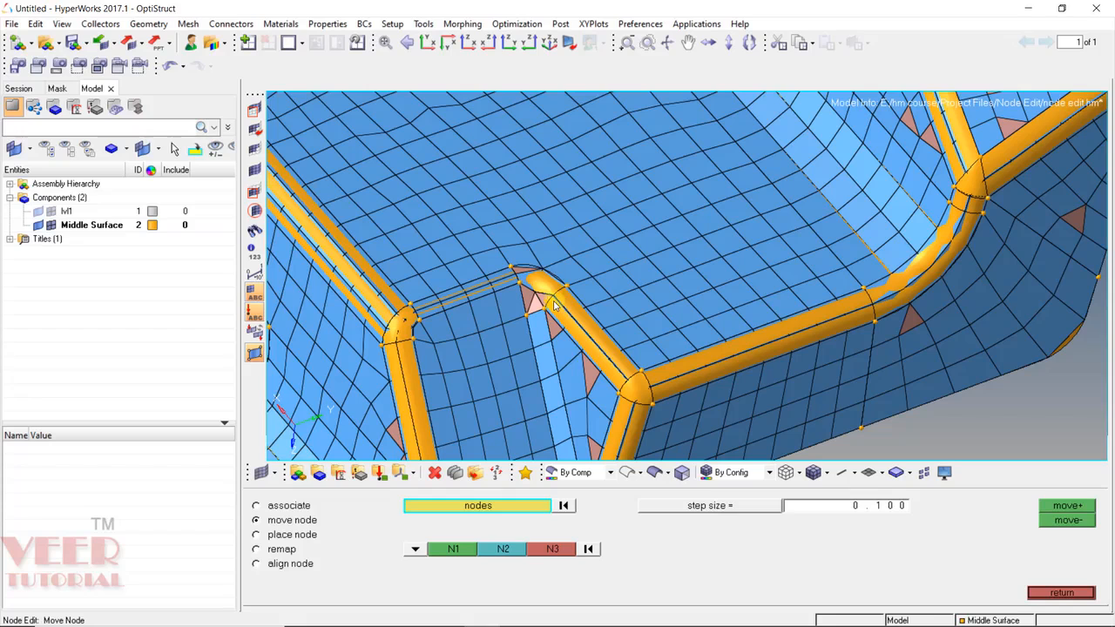
scroll(552, 301, "down", 5)
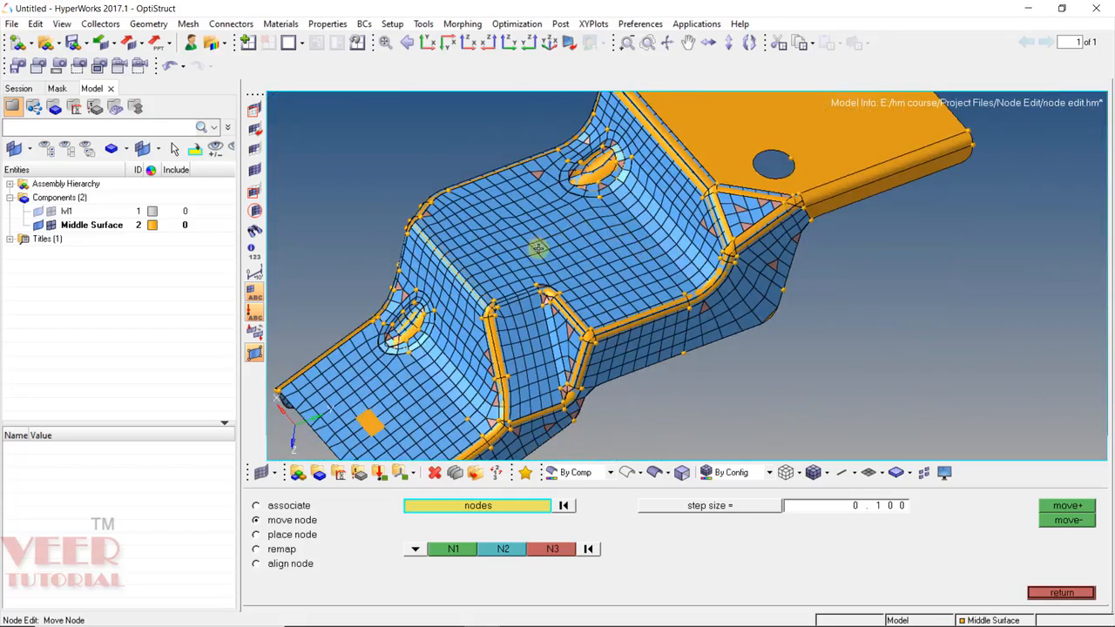
scroll(610, 261, "up", 8)
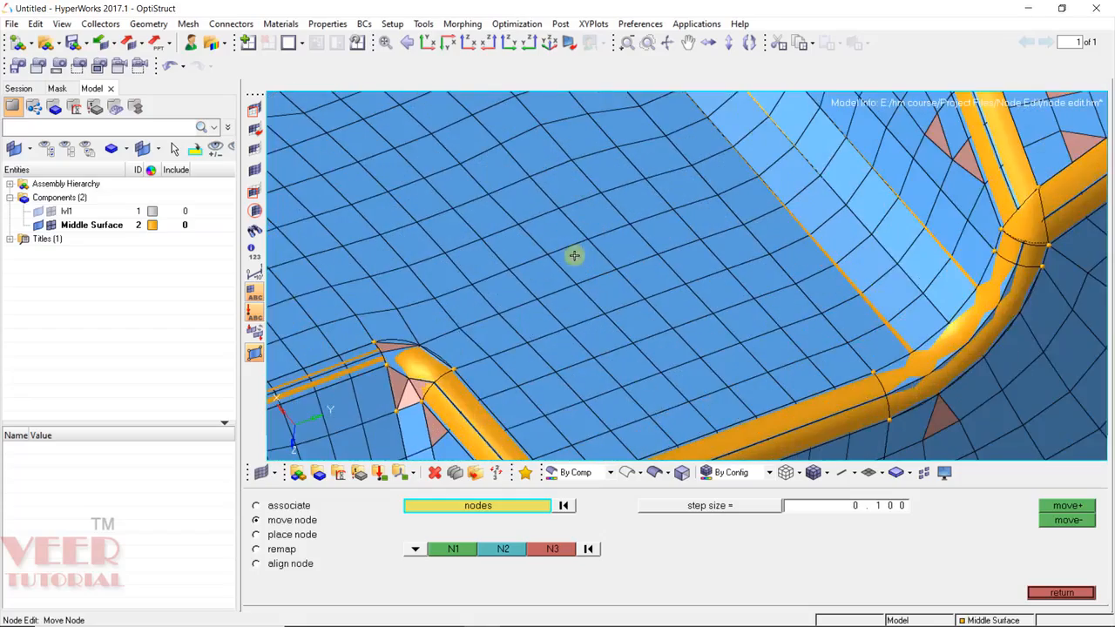
left_click_drag(591, 361, 756, 317, "ctrl")
left_click_drag(440, 186, 528, 166, "ctrl")
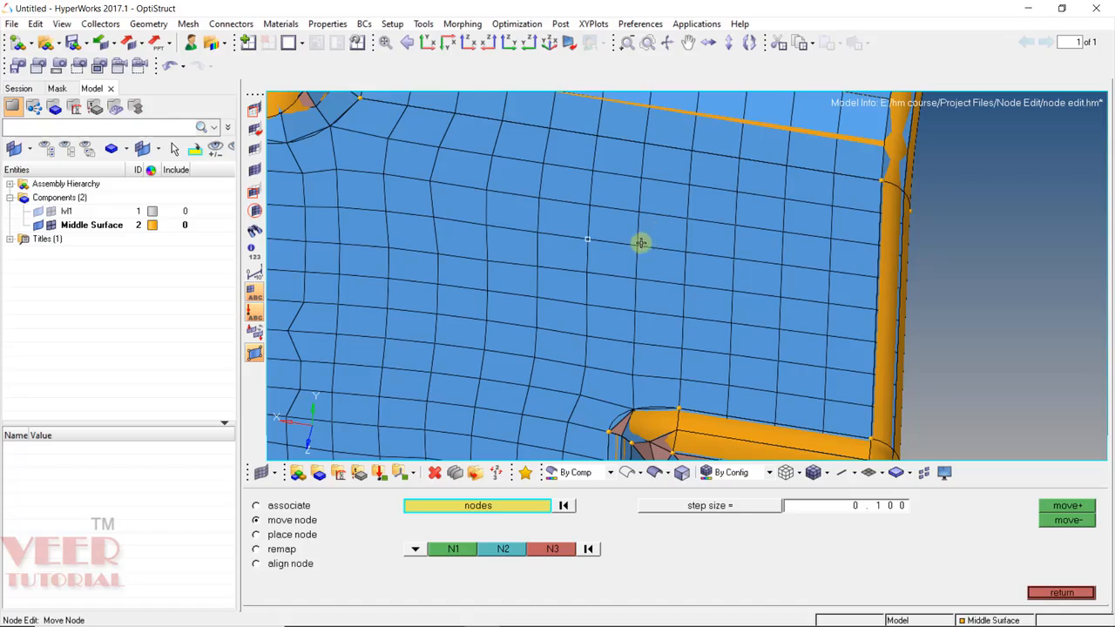
scroll(678, 286, "down", 3, "ctrl")
left_click_drag(677, 284, 591, 162, "ctrl")
scroll(591, 162, "up", 3, "ctrl")
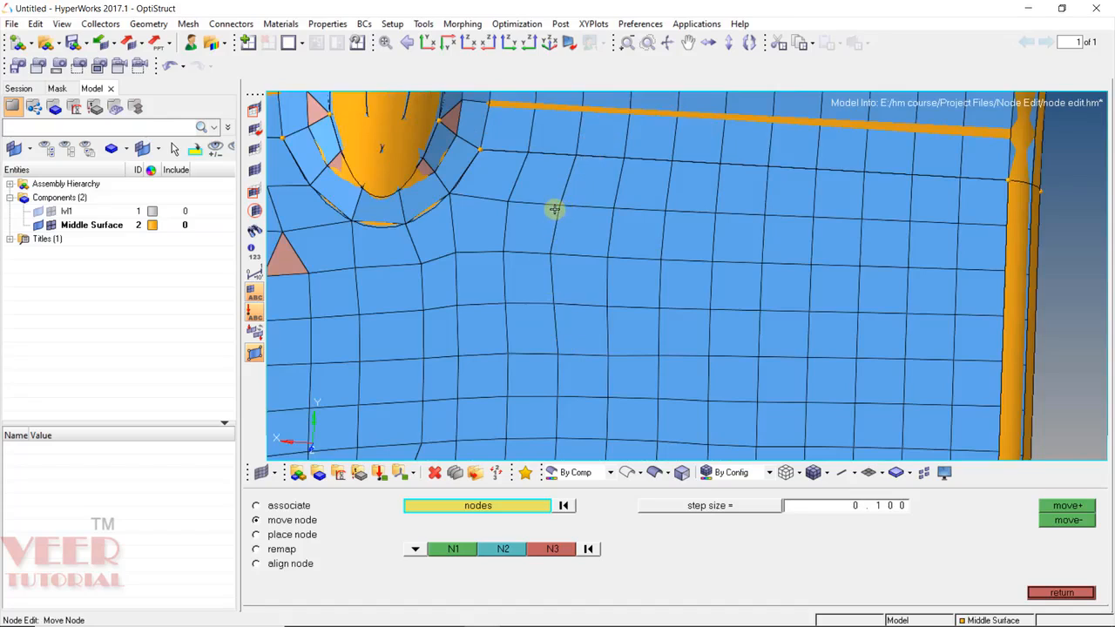
left_click(549, 253)
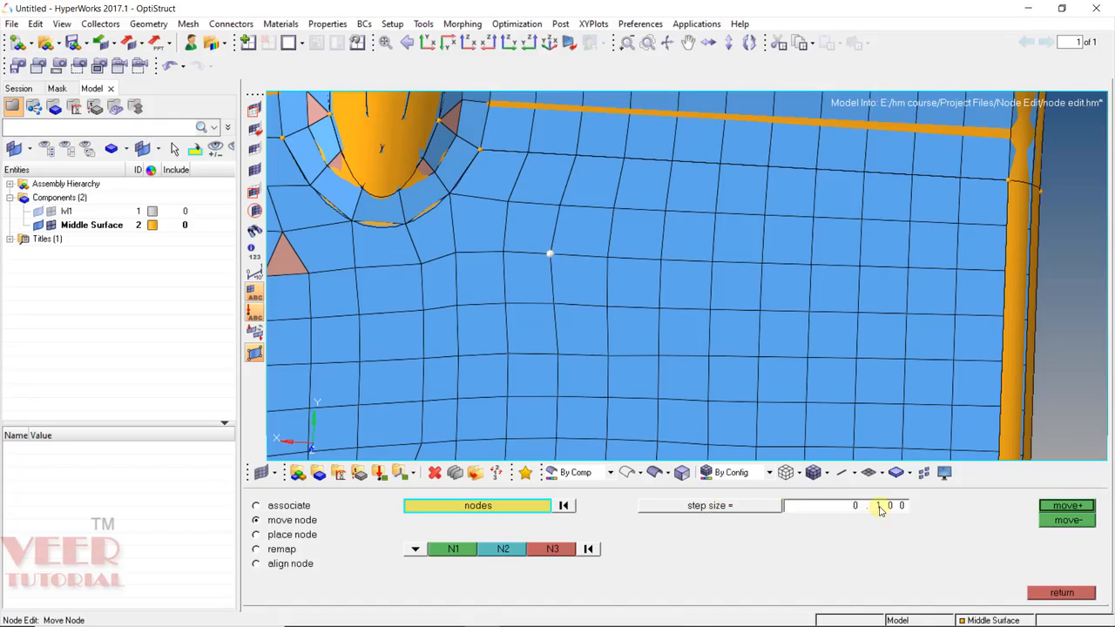
left_click(416, 552)
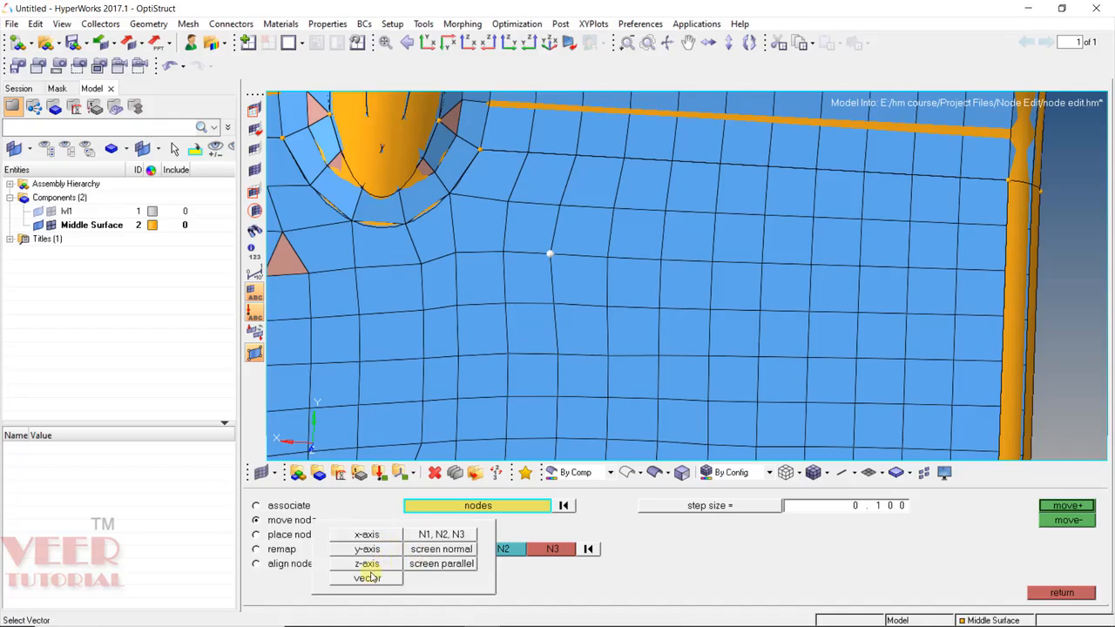
Define the move direction with the kinked node and two row nodes, then nudge it six 0.1 steps.
left_click(430, 534)
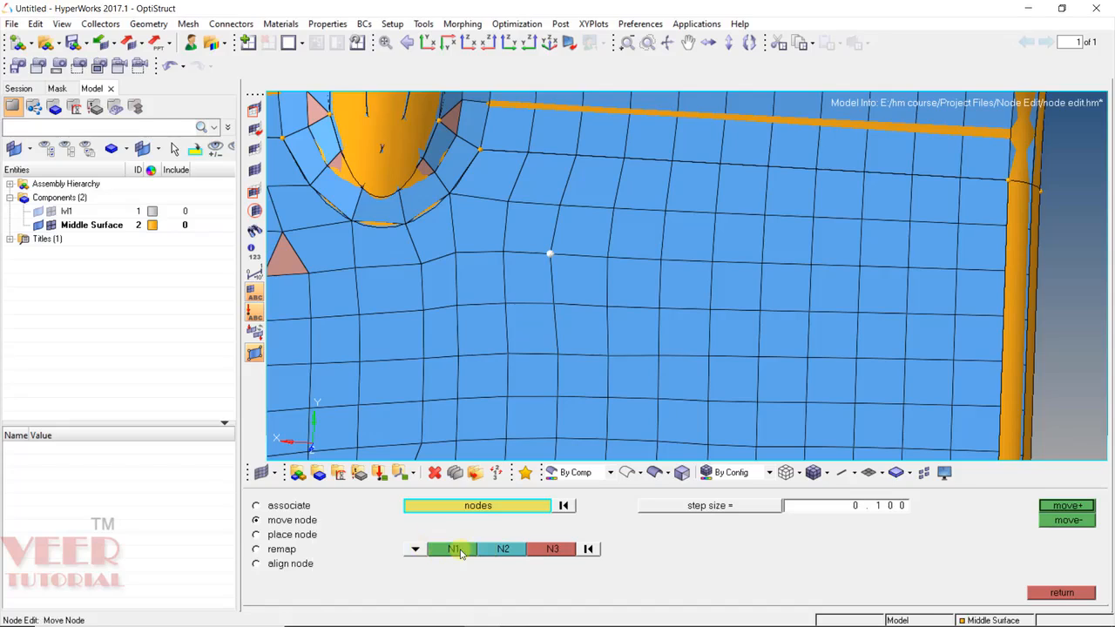
left_click(459, 552)
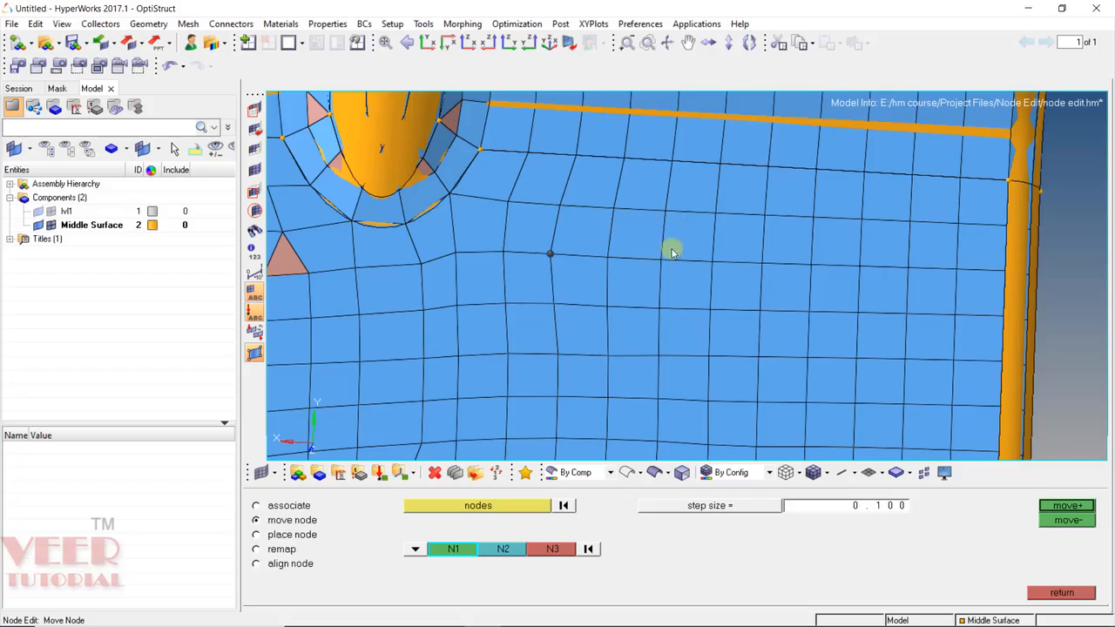
left_click(550, 253)
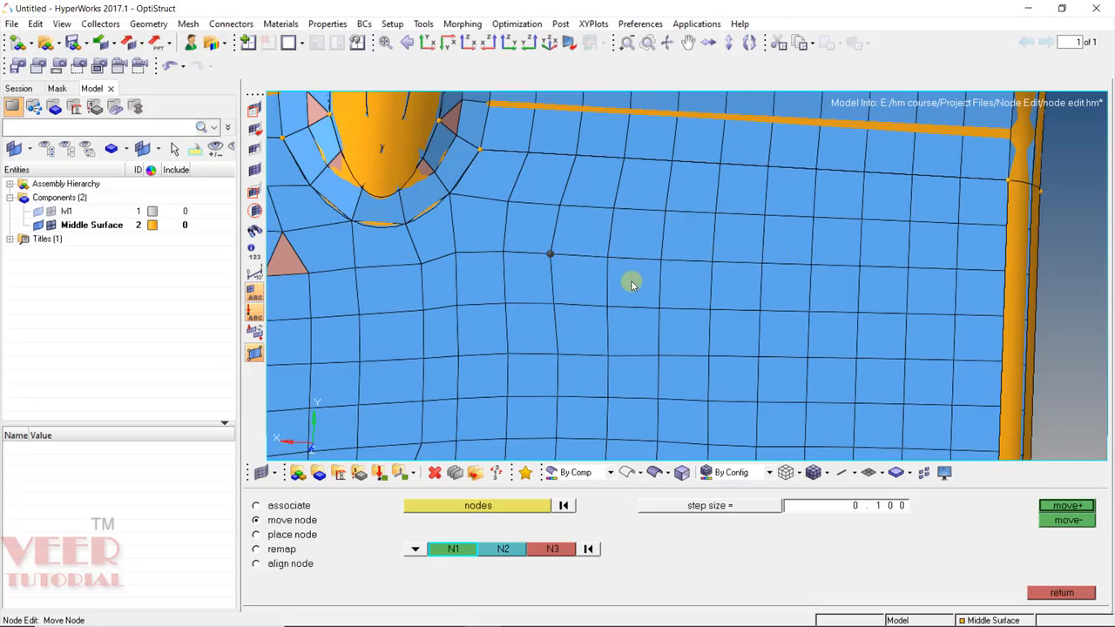
left_click(661, 260)
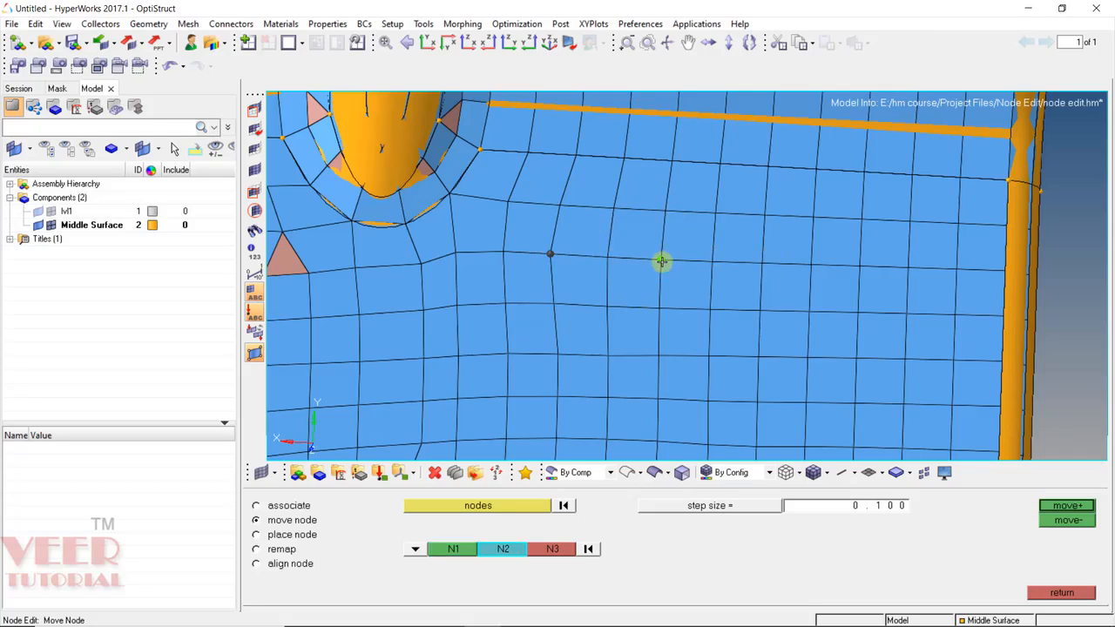
left_click(714, 259)
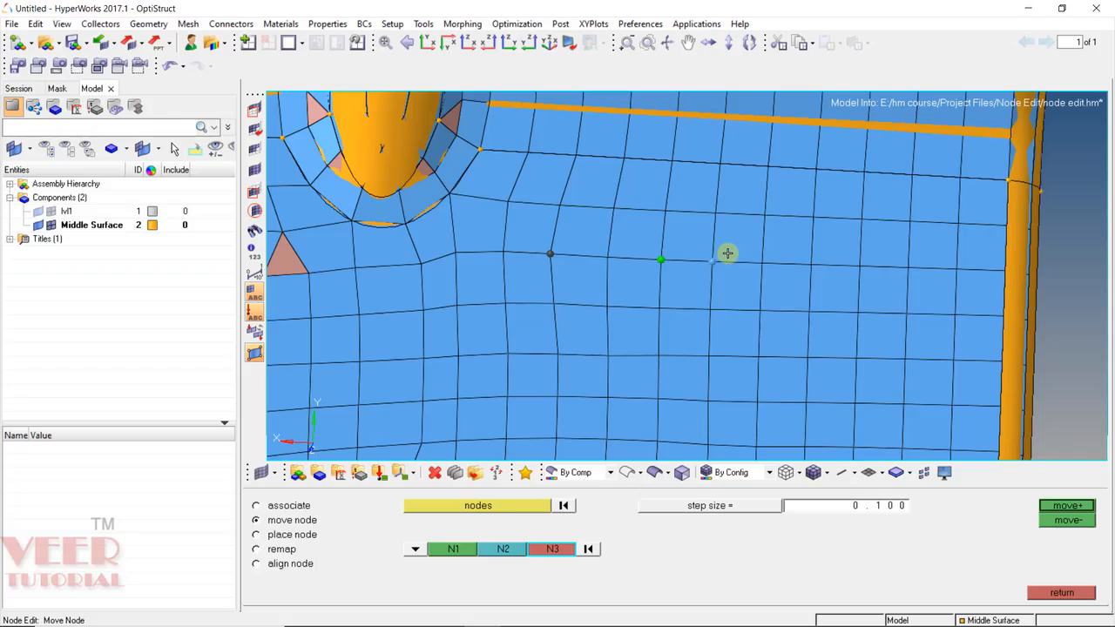
left_click(1070, 507)
left_click(1070, 506)
left_click(1070, 506)
left_click(1072, 506)
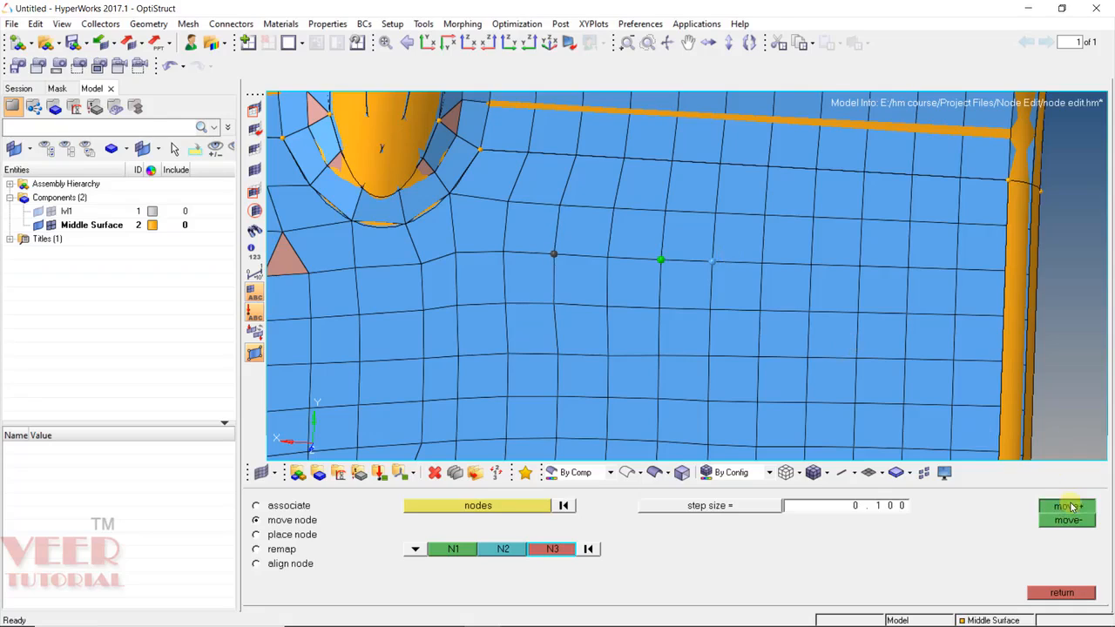
left_click(1071, 506)
left_click(1071, 506)
Raise the step size to 0.500, move the node two steps forward and three back.
double_click(890, 511)
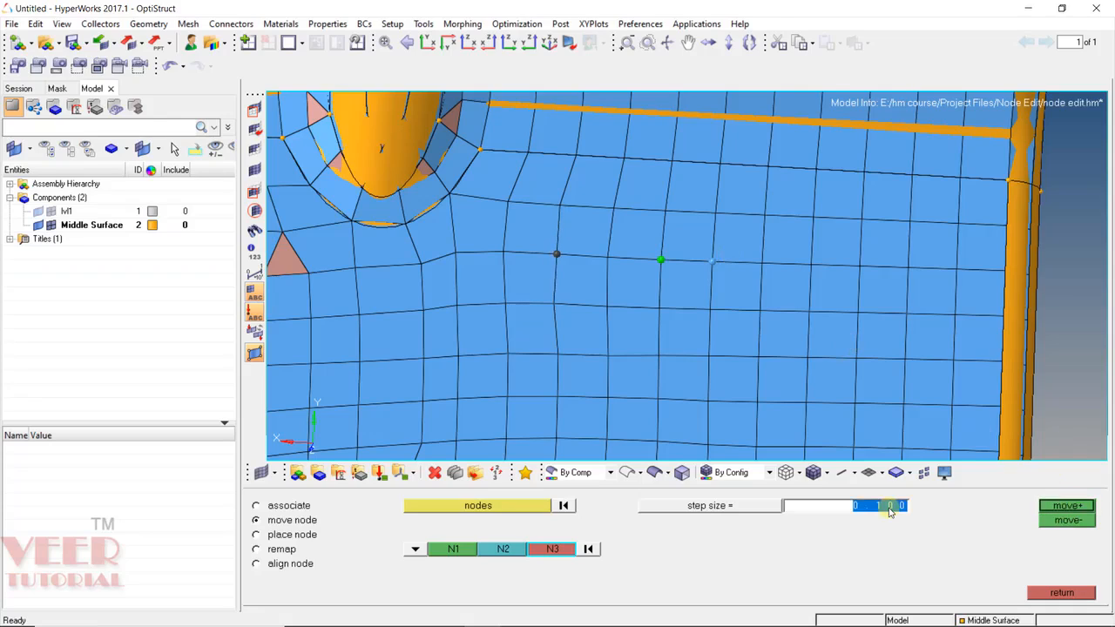
key("BackSpace")
type("0.500")
left_click(1071, 507)
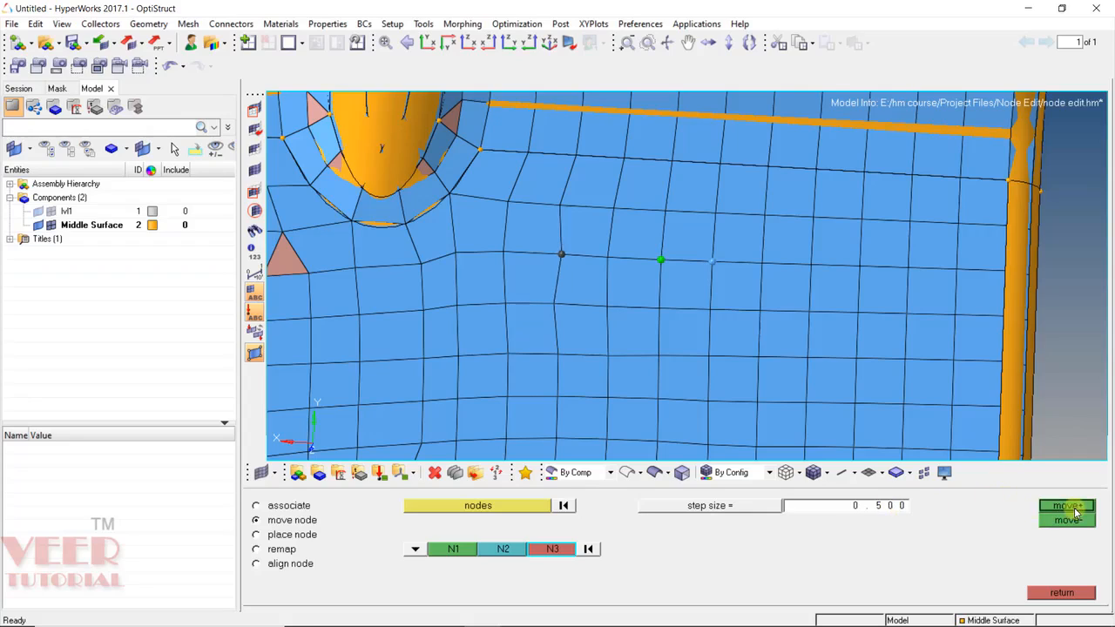
left_click(1074, 511)
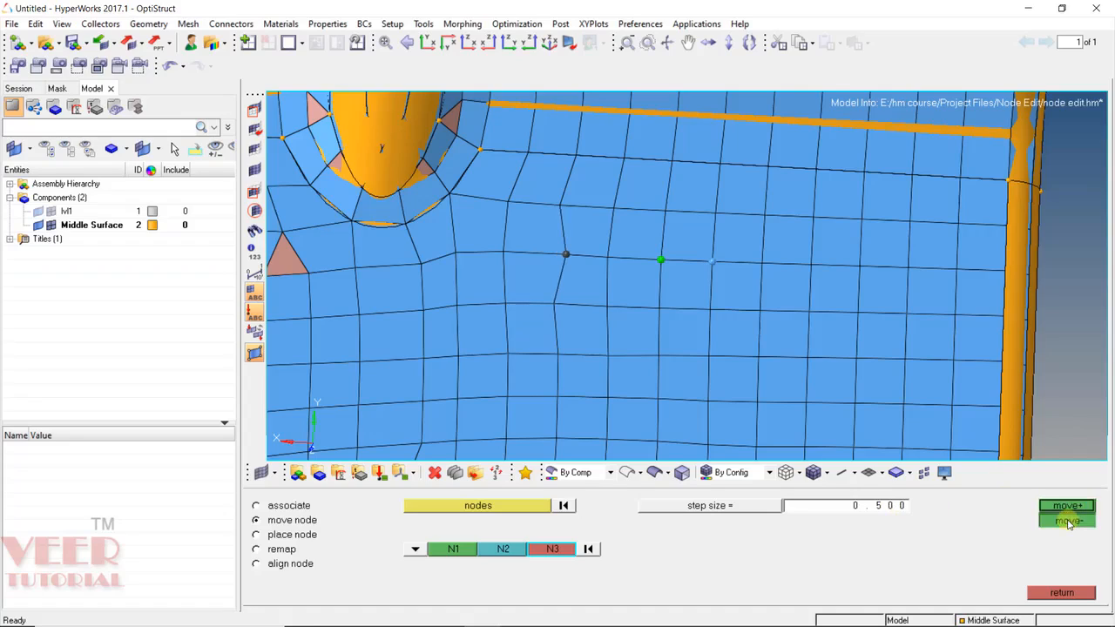
left_click(1069, 521)
left_click(1069, 521)
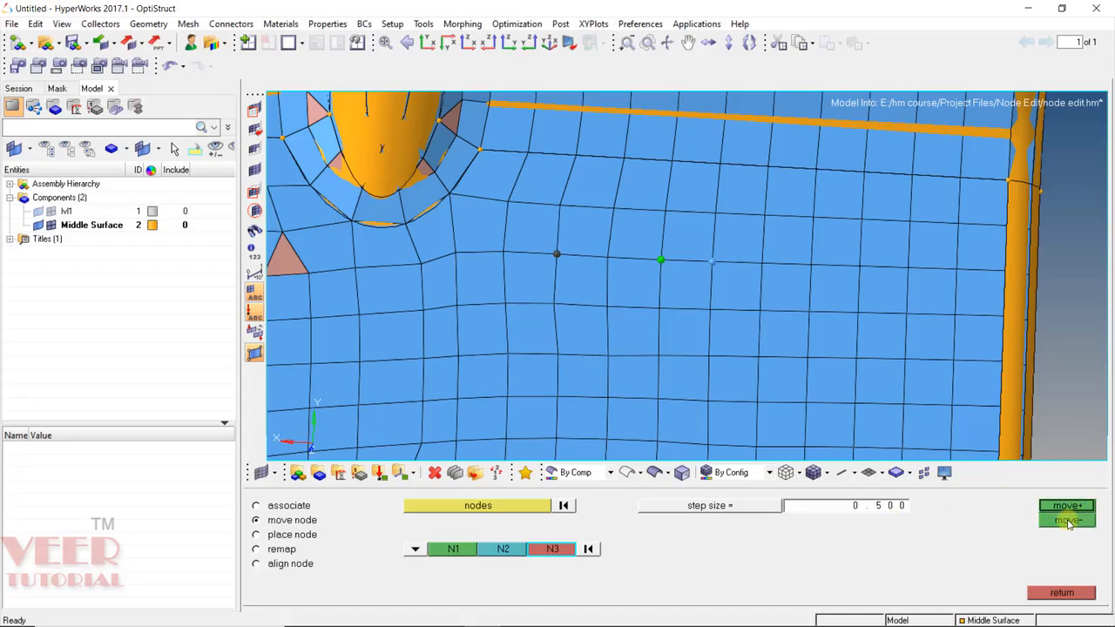
left_click(1069, 521)
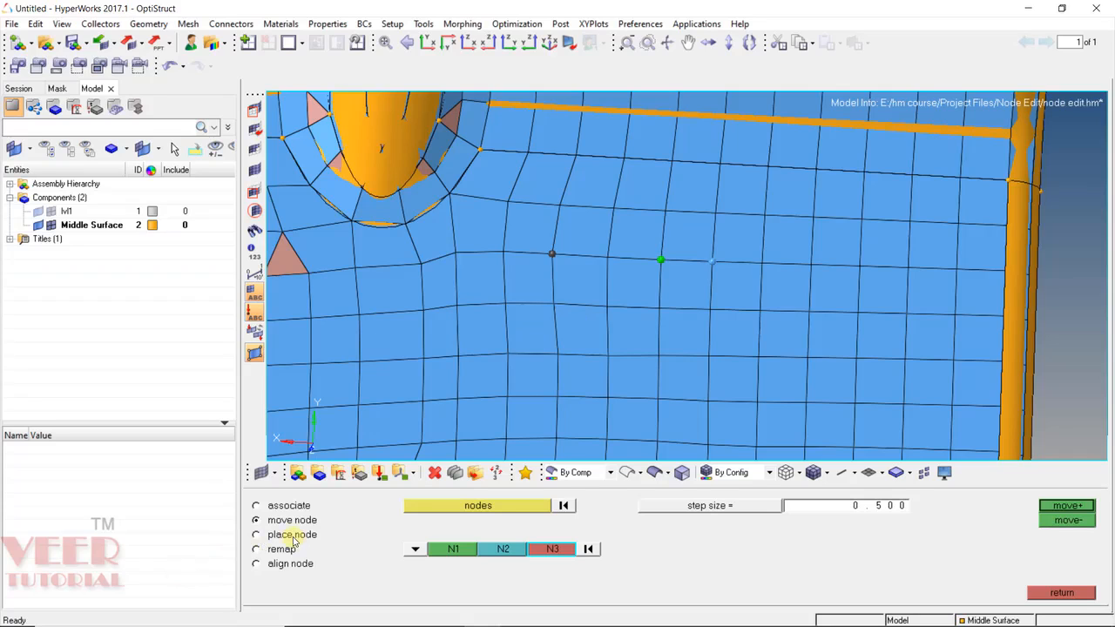
left_click(293, 535)
Pick the flat midsurface face beside the hole as the place-node destination surface.
scroll(605, 259, "down", 5)
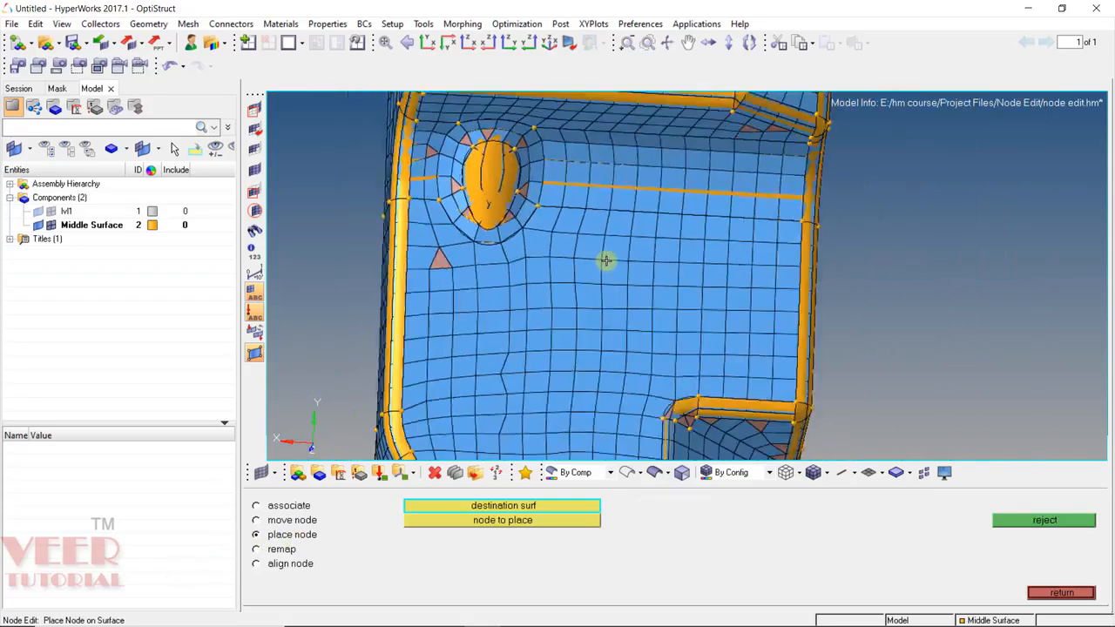
left_click_drag(616, 302, 511, 246, "ctrl")
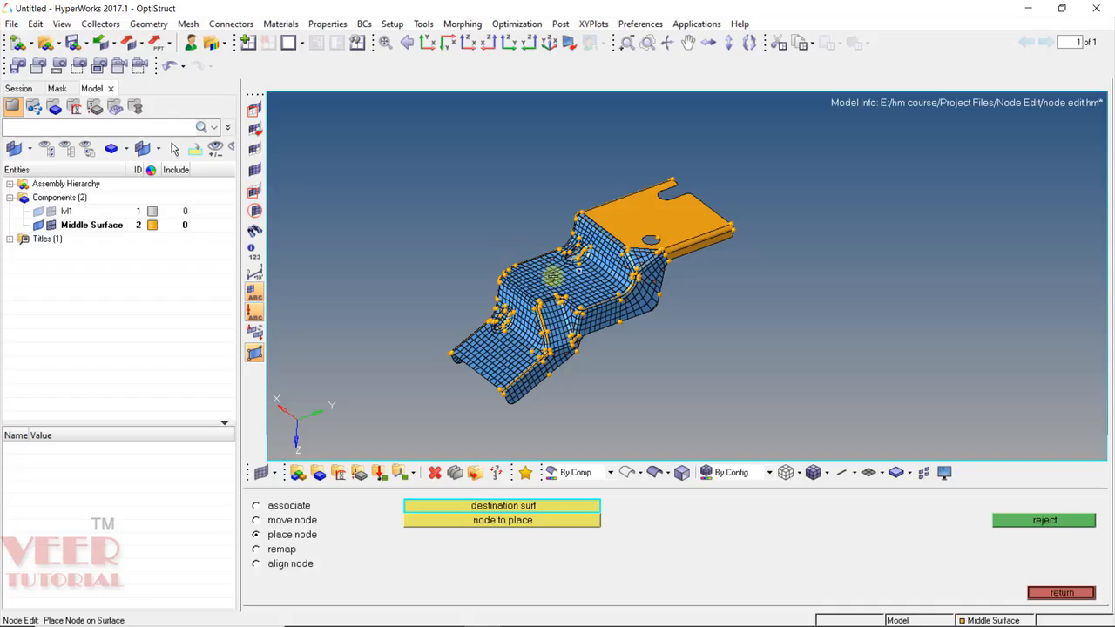
scroll(573, 277, "up", 3)
scroll(567, 251, "up", 3)
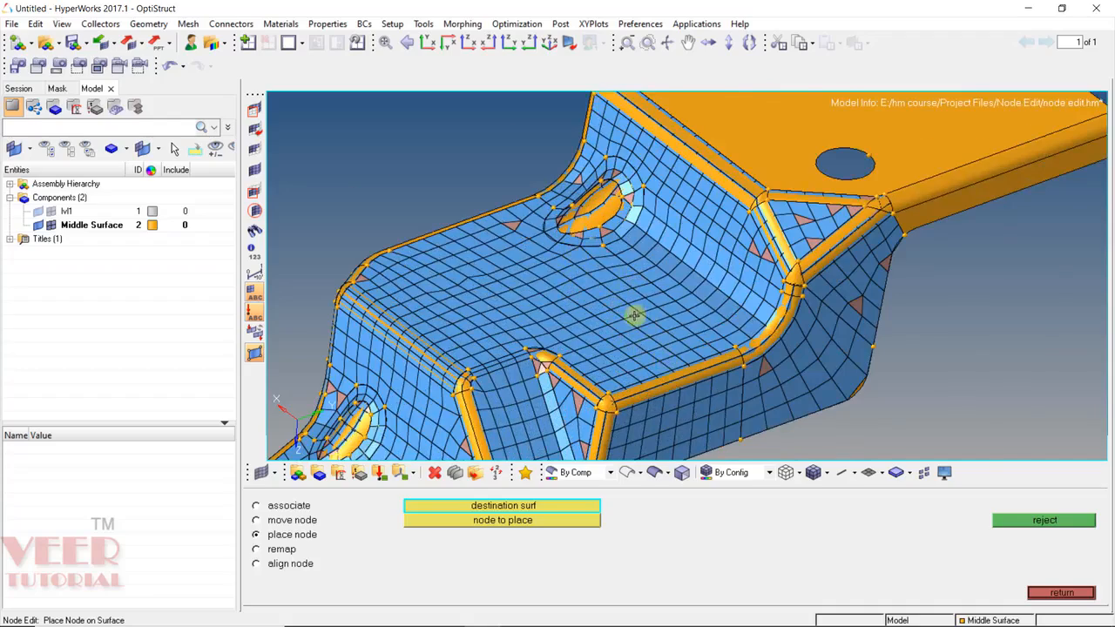
scroll(635, 316, "up", 2)
scroll(462, 293, "up", 2)
left_click_drag(590, 423, 627, 391, "ctrl")
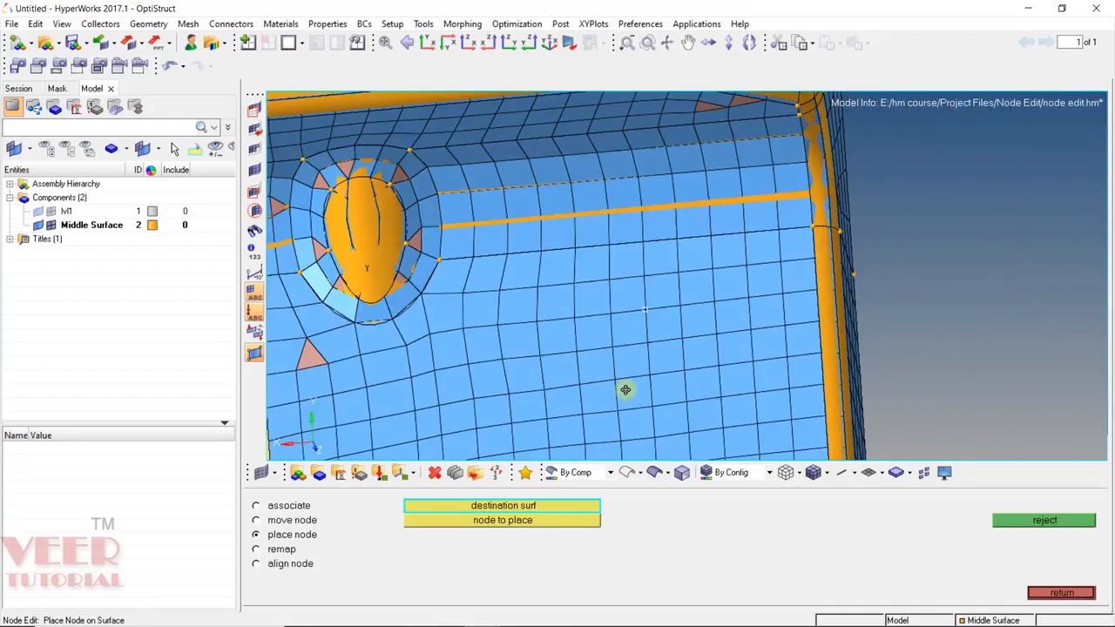
scroll(466, 353, "up", 5)
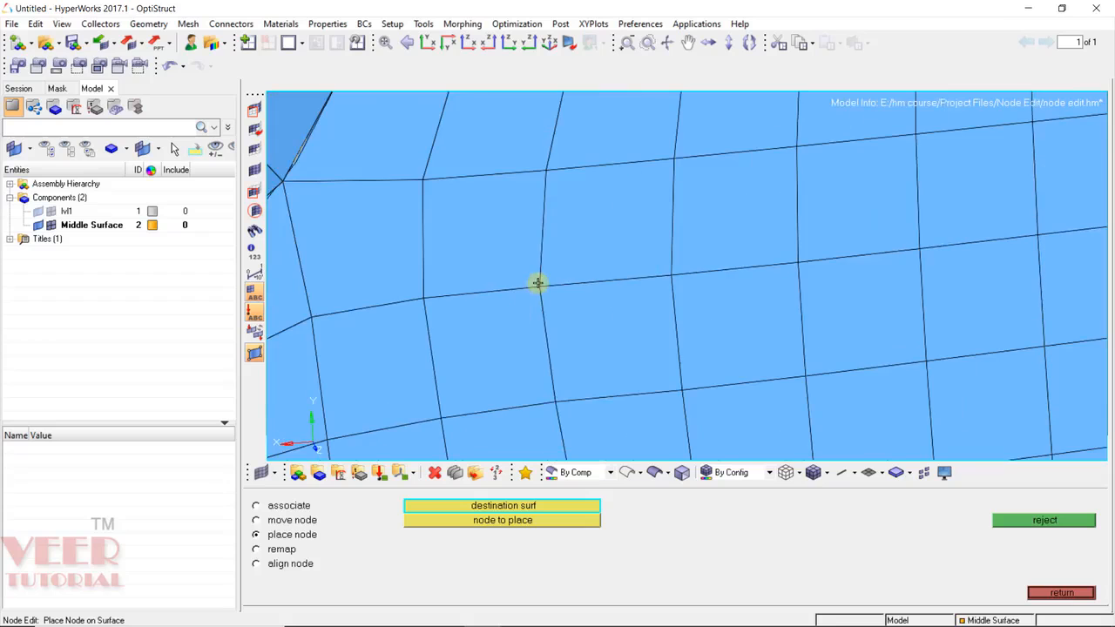
scroll(576, 305, "down", 2)
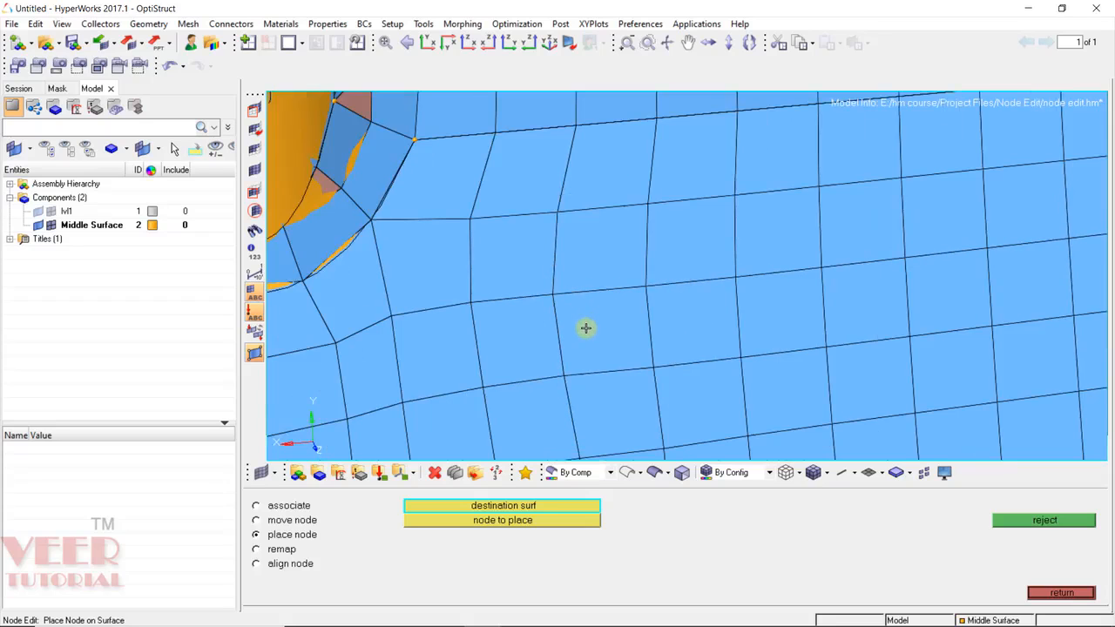
scroll(585, 327, "down", 4)
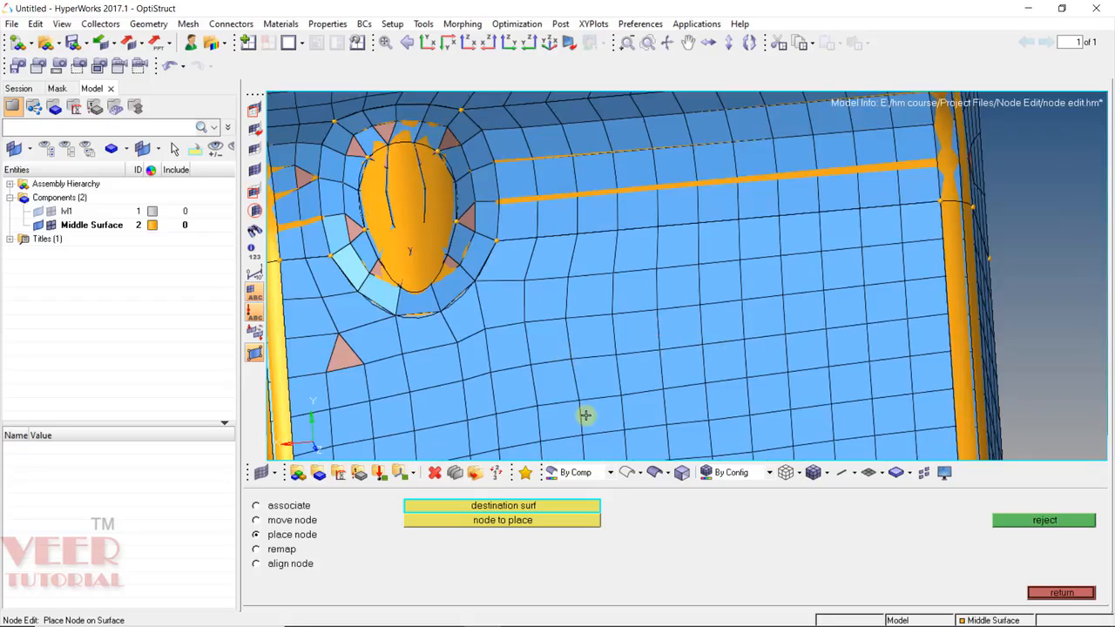
left_click(486, 275)
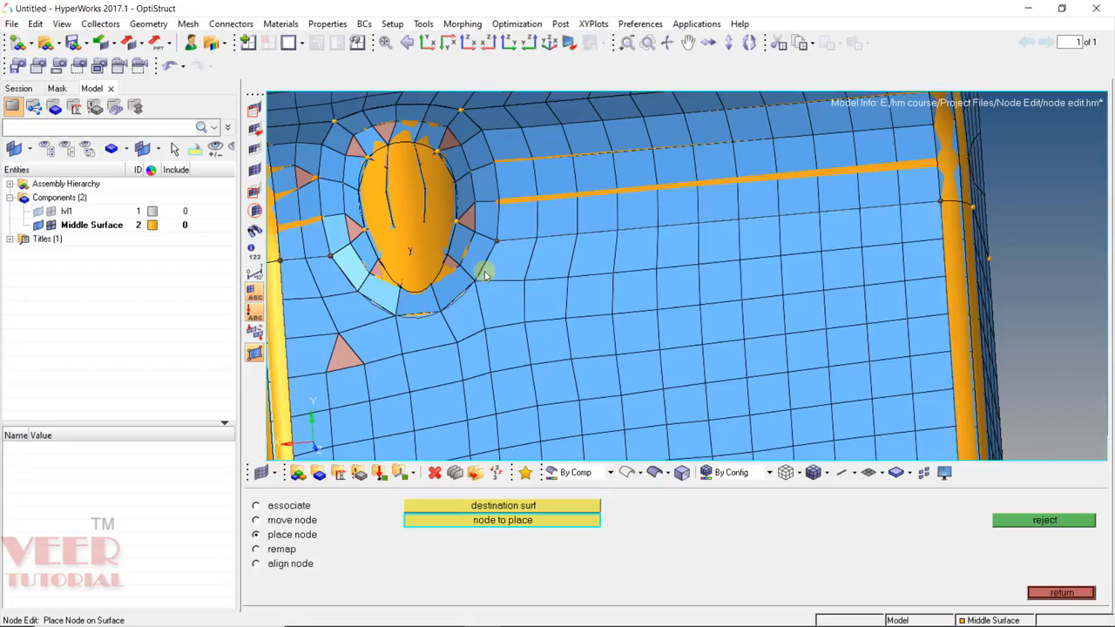
left_click(577, 472)
Colour the model by topology and place the first kinked node near the hole in line with its row.
left_click(578, 527)
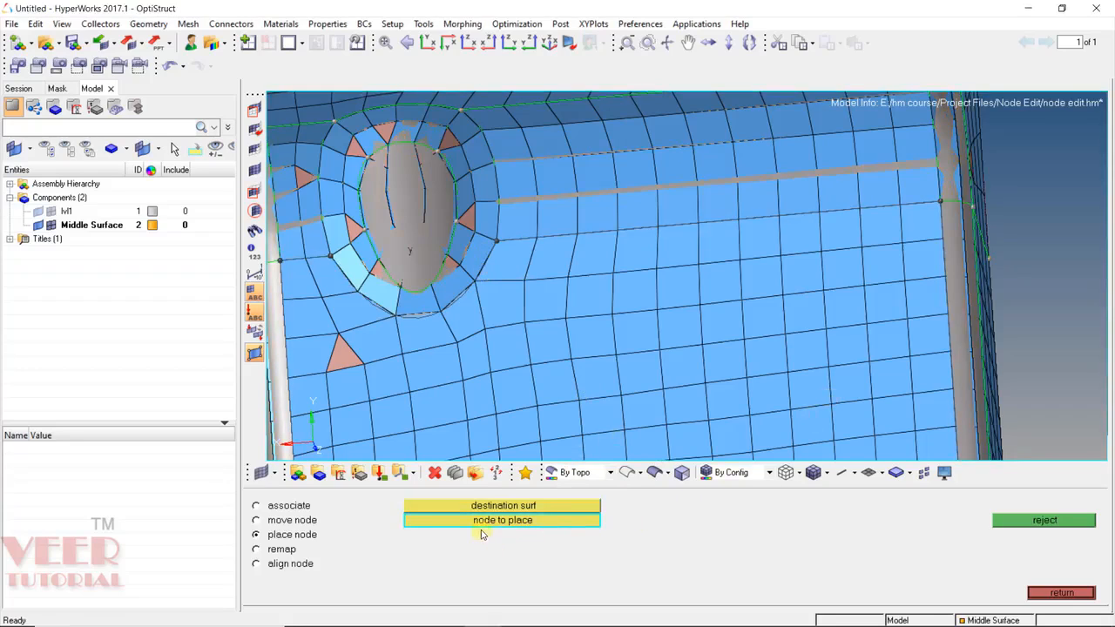
left_click(574, 273)
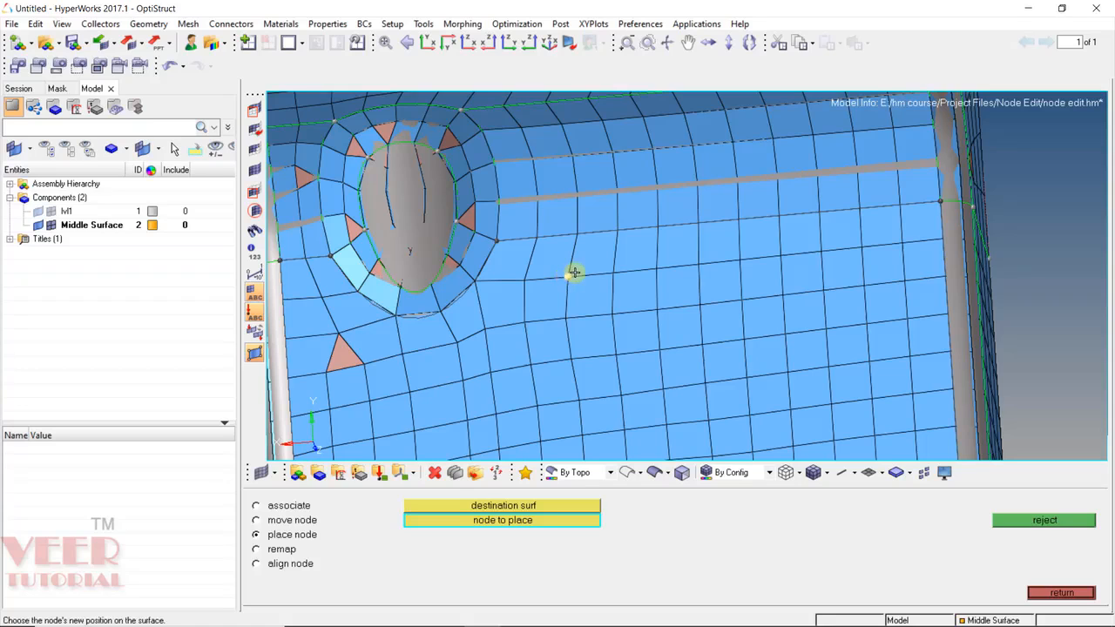
scroll(574, 271, "down", 3, "ctrl")
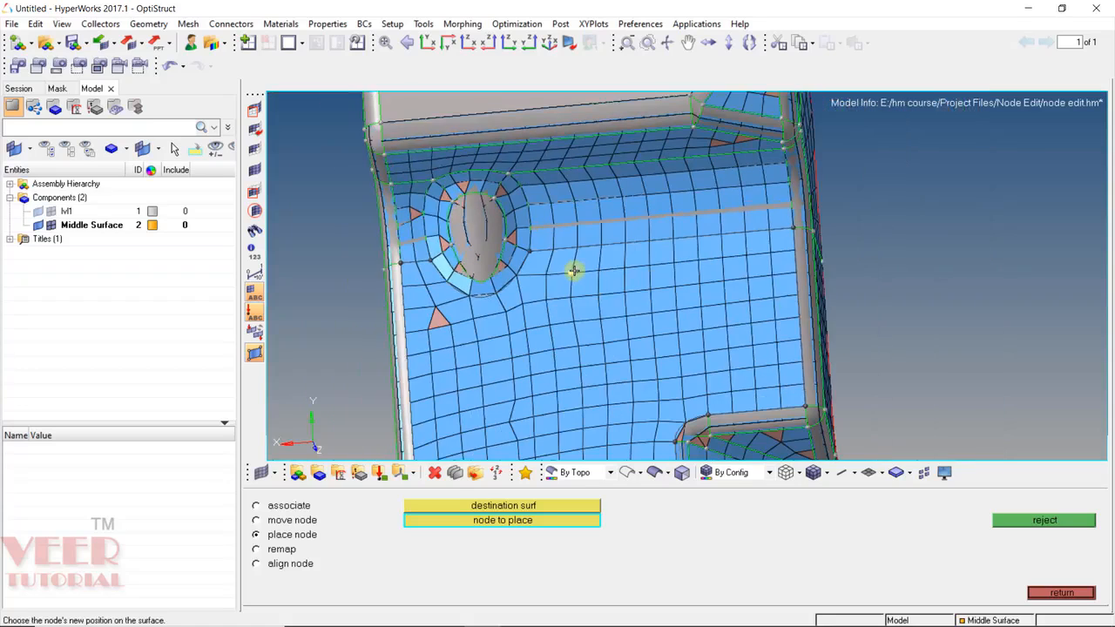
scroll(575, 269, "up", 8, "ctrl")
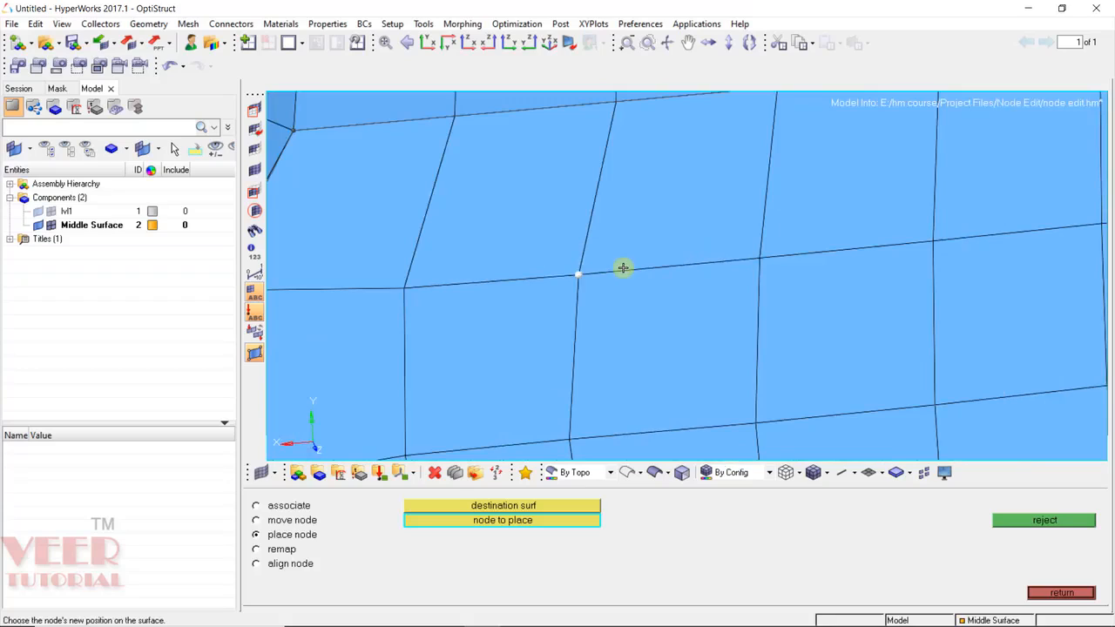
left_click(622, 268)
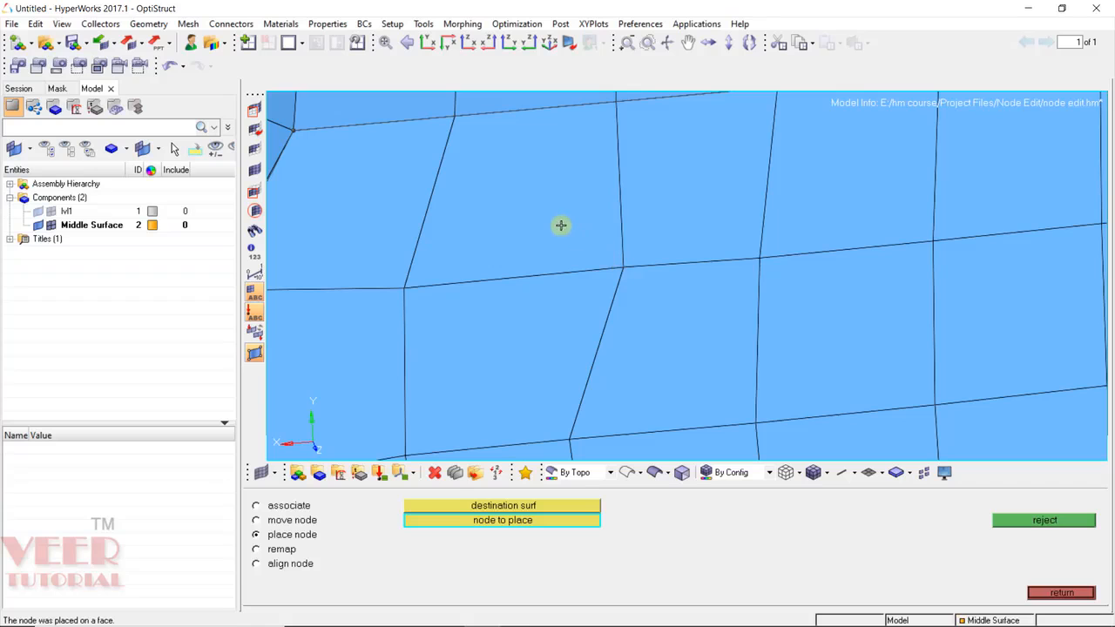
scroll(558, 224, "down", 4, "ctrl")
scroll(589, 286, "down", 3, "ctrl")
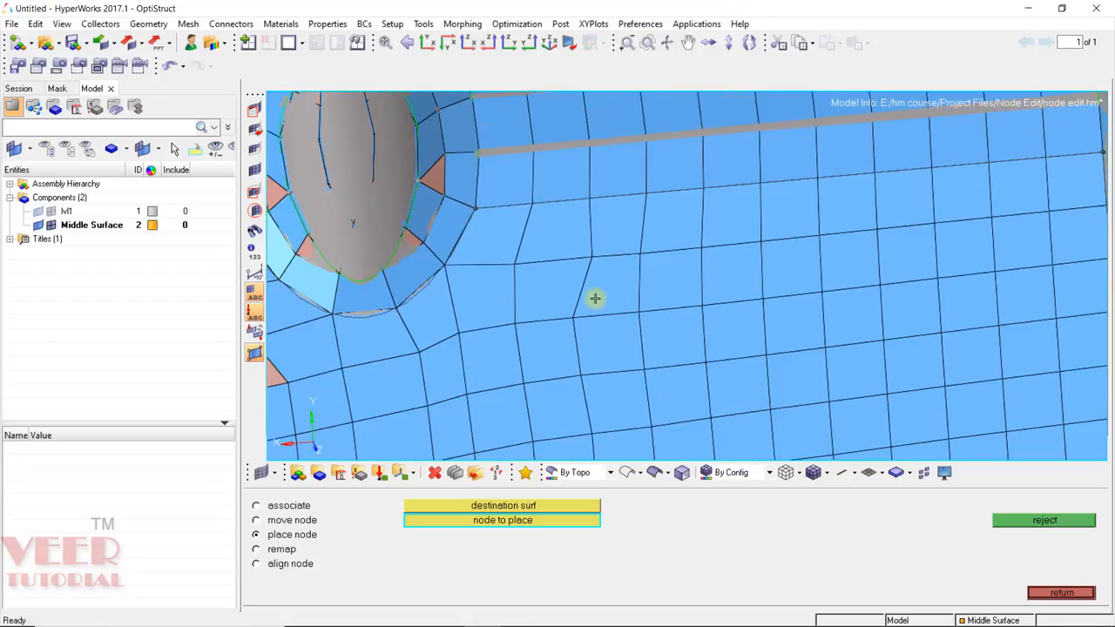
scroll(615, 326, "down", 3, "ctrl")
scroll(620, 301, "up", 3, "ctrl")
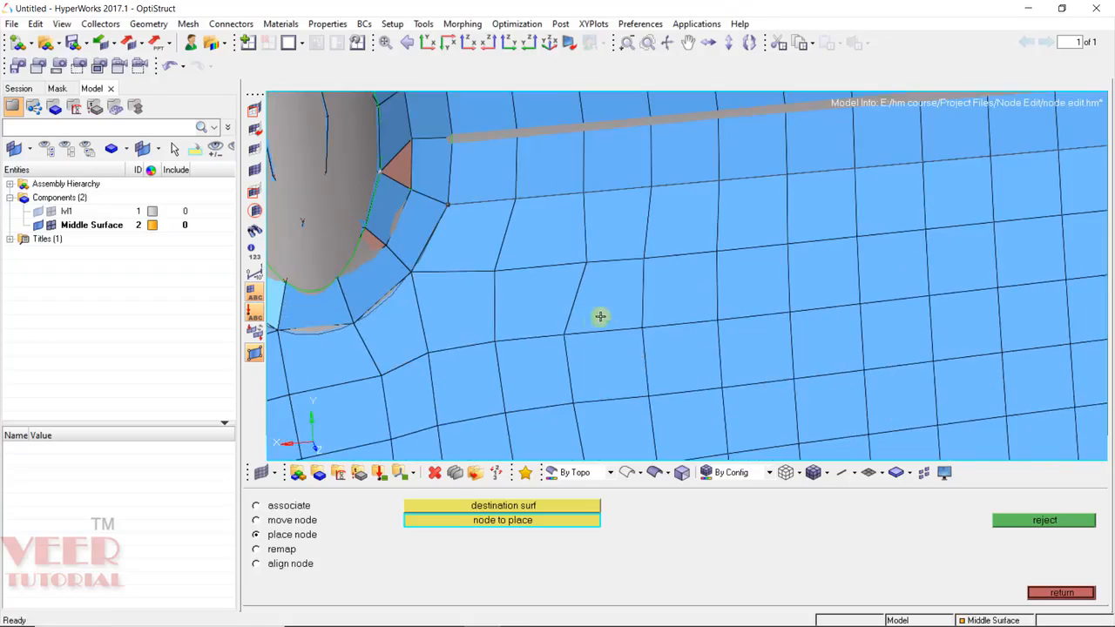
scroll(560, 348, "up", 3, "ctrl")
Place four more distorted nodes around the hole onto the face to straighten their rows.
left_click(552, 333)
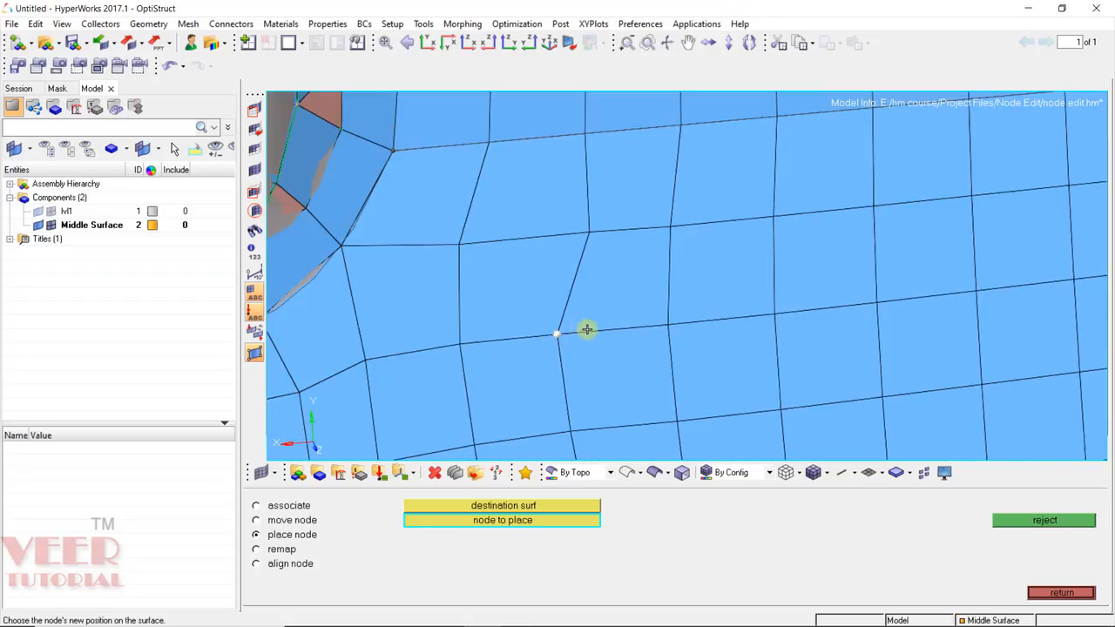
left_click(587, 330)
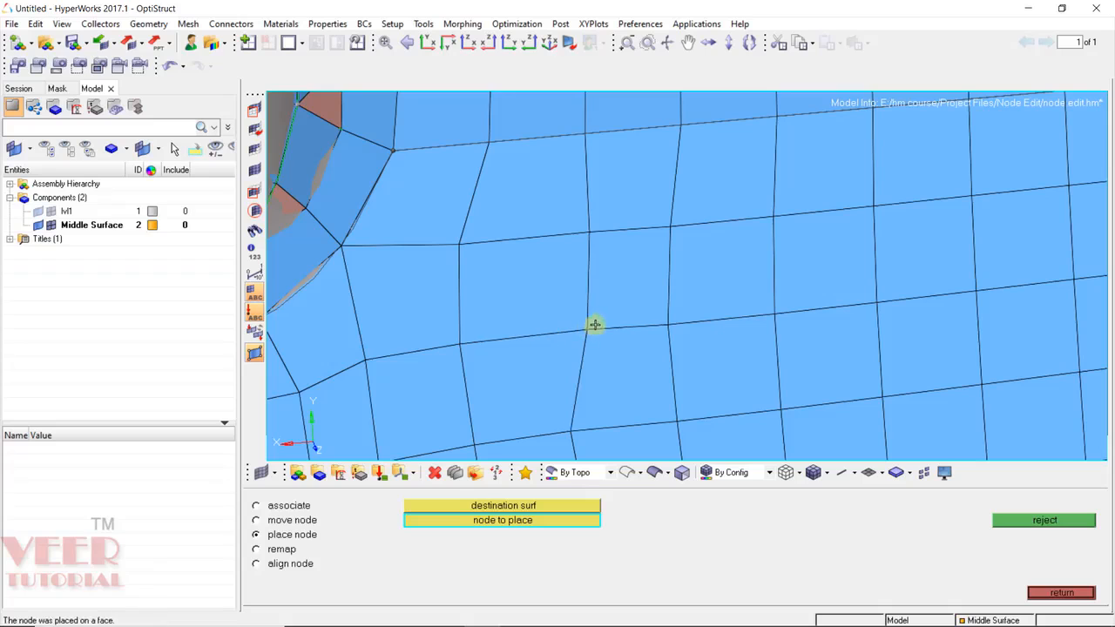
left_click(573, 432)
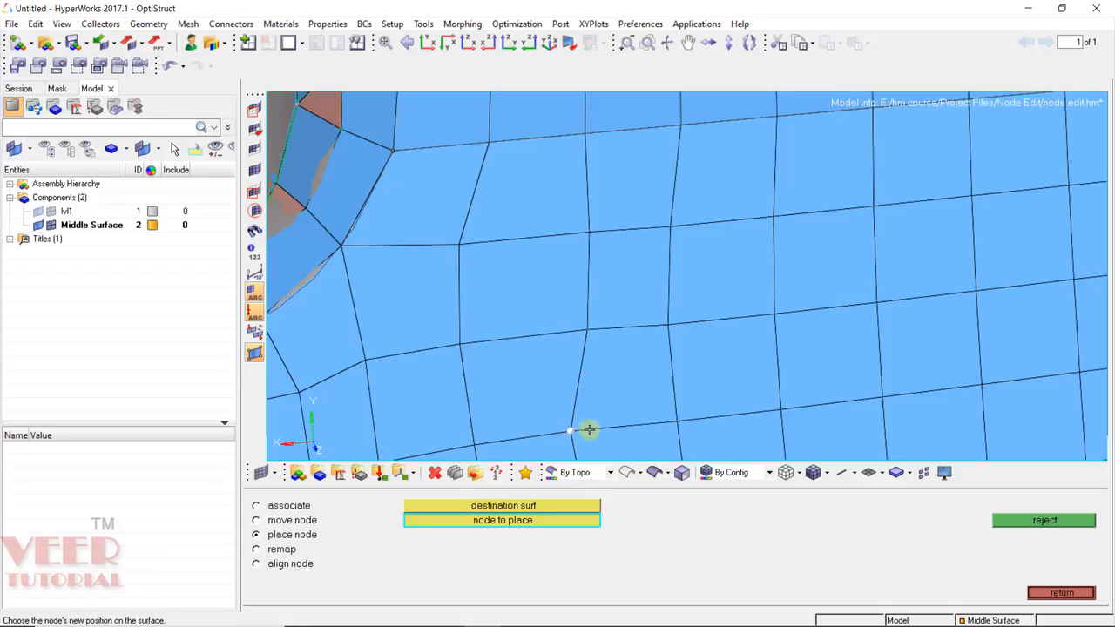
left_click(589, 428)
scroll(563, 299, "down", 5, "ctrl")
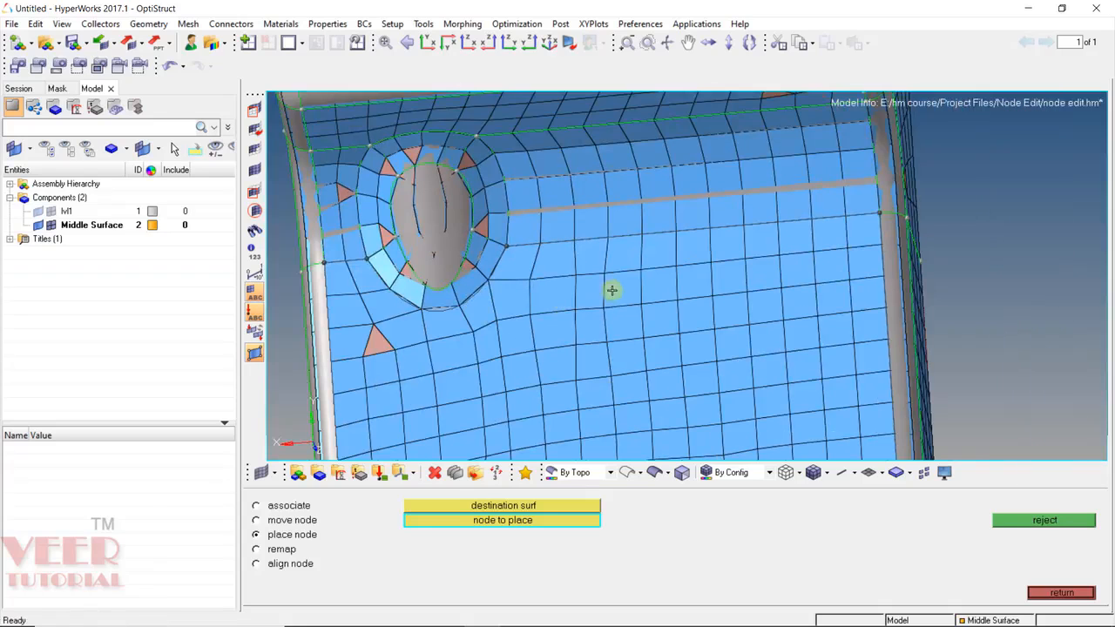
scroll(627, 280, "up", 4, "ctrl")
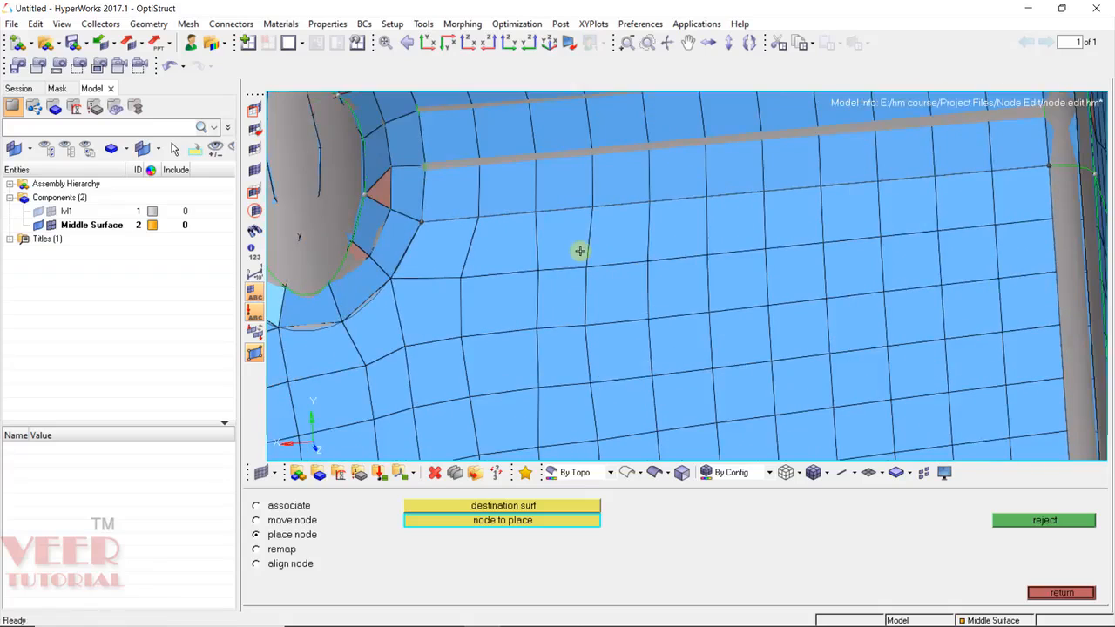
scroll(580, 251, "up", 2, "ctrl")
left_click(588, 270)
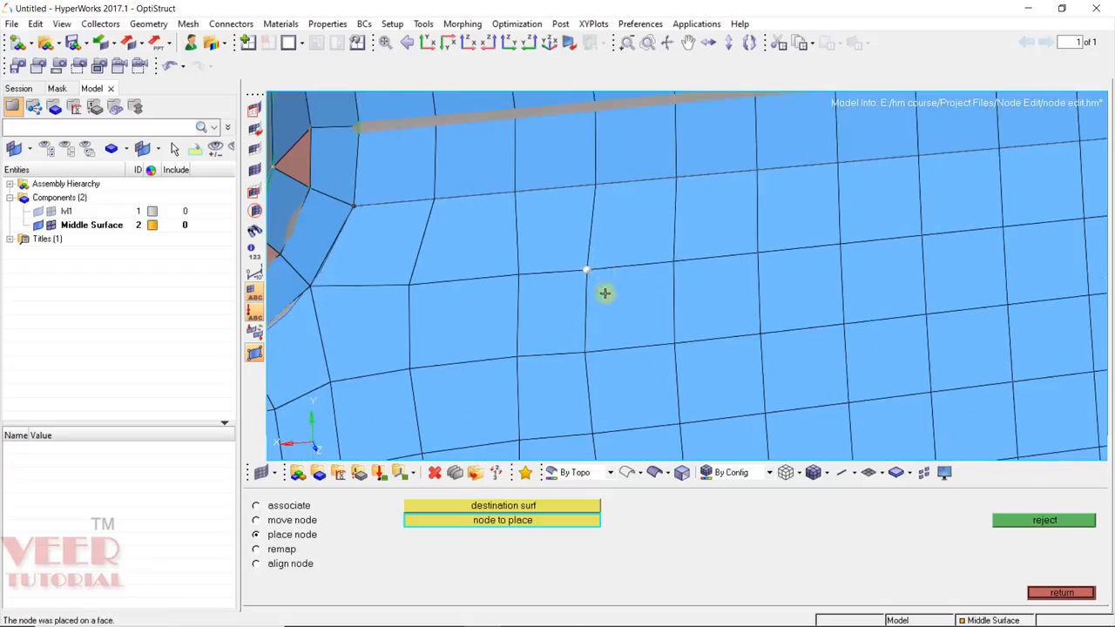
left_click(598, 271)
left_click(594, 352)
left_click(601, 349)
scroll(577, 291, "down", 5, "ctrl")
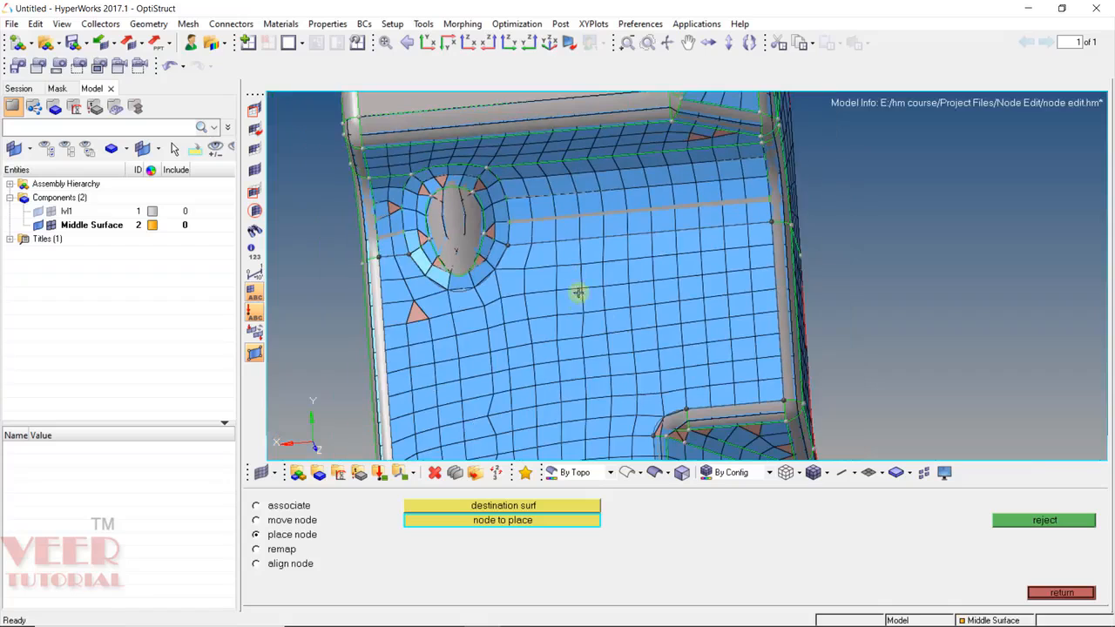
Rotate to the lower plate's cutout and place one bent node at a new surface position.
left_click(523, 510)
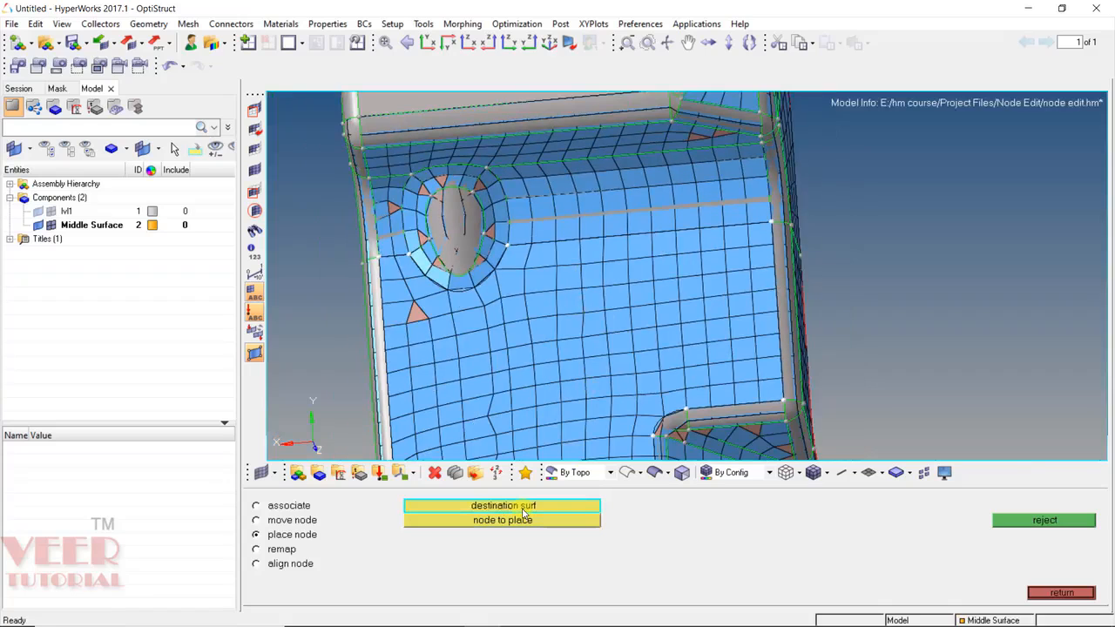
left_click(514, 520)
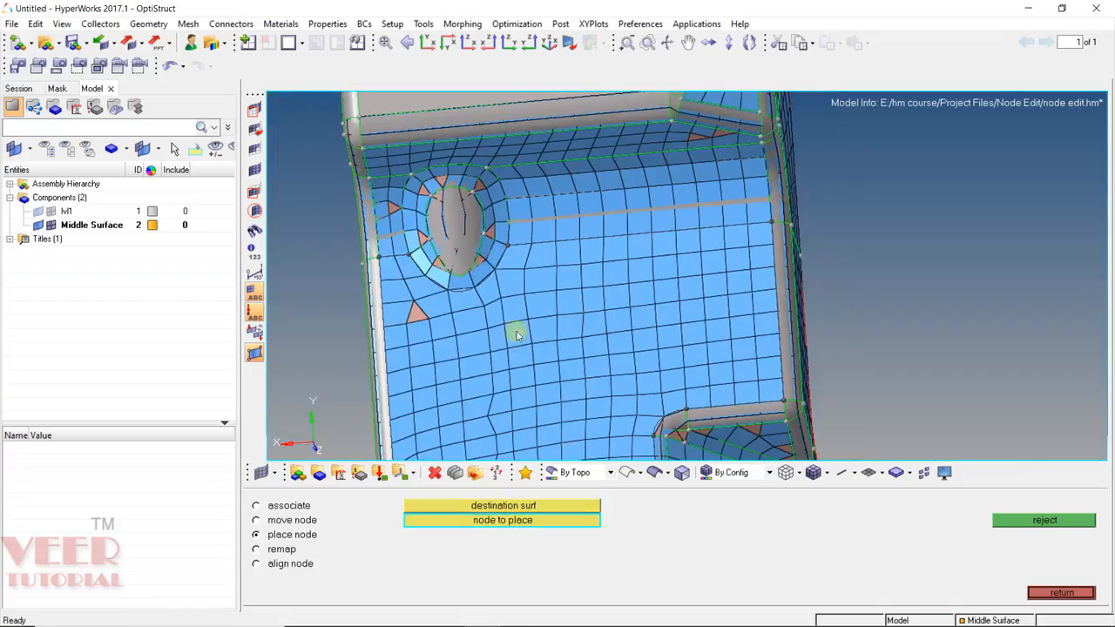
scroll(528, 291, "down", 5)
scroll(557, 399, "down", 2)
scroll(566, 394, "up", 10)
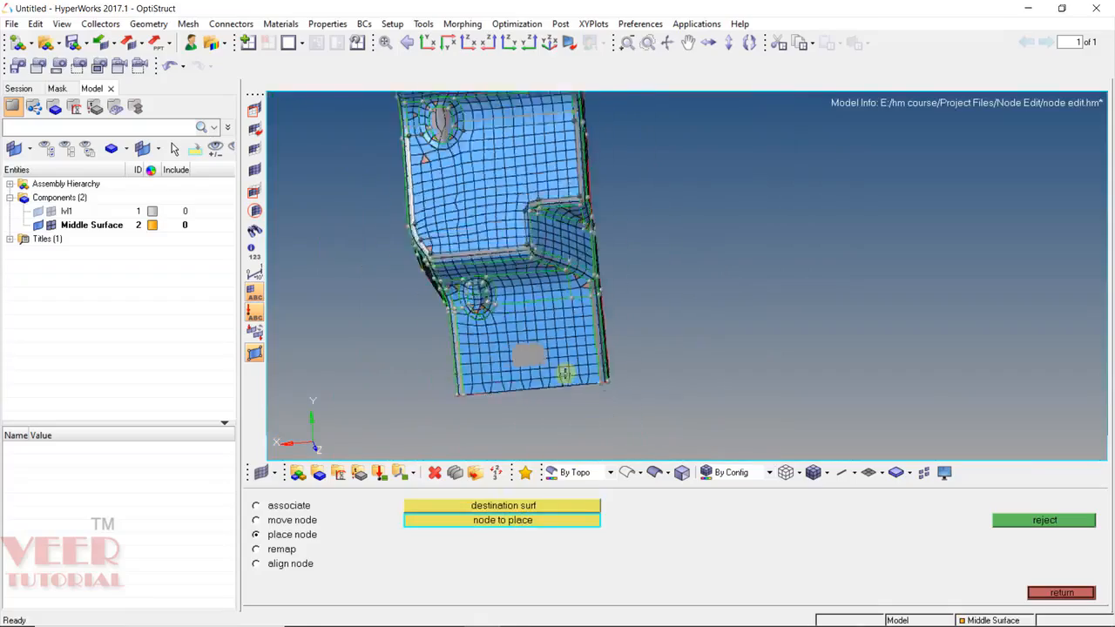
left_click_drag(571, 392, 617, 345, "ctrl")
scroll(617, 345, "up", 4)
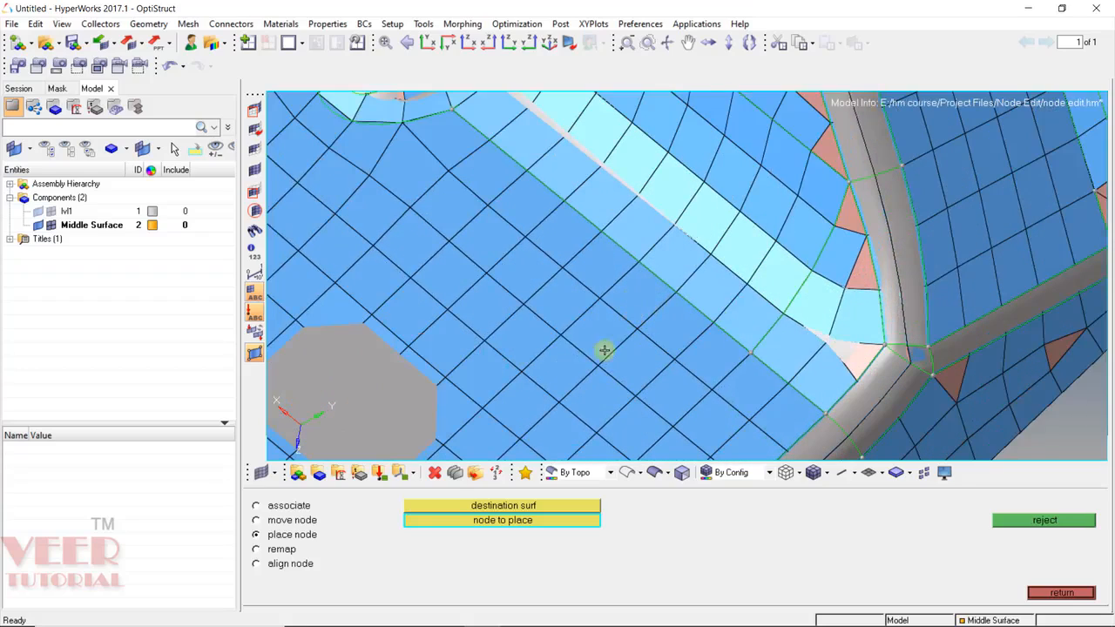
left_click(639, 394)
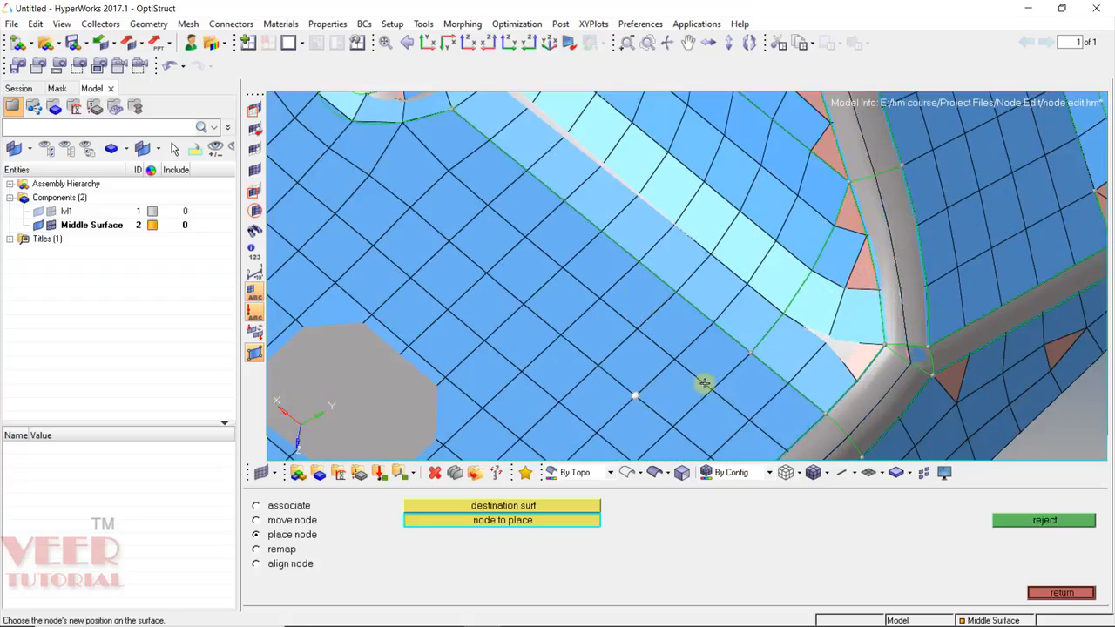
left_click(635, 398)
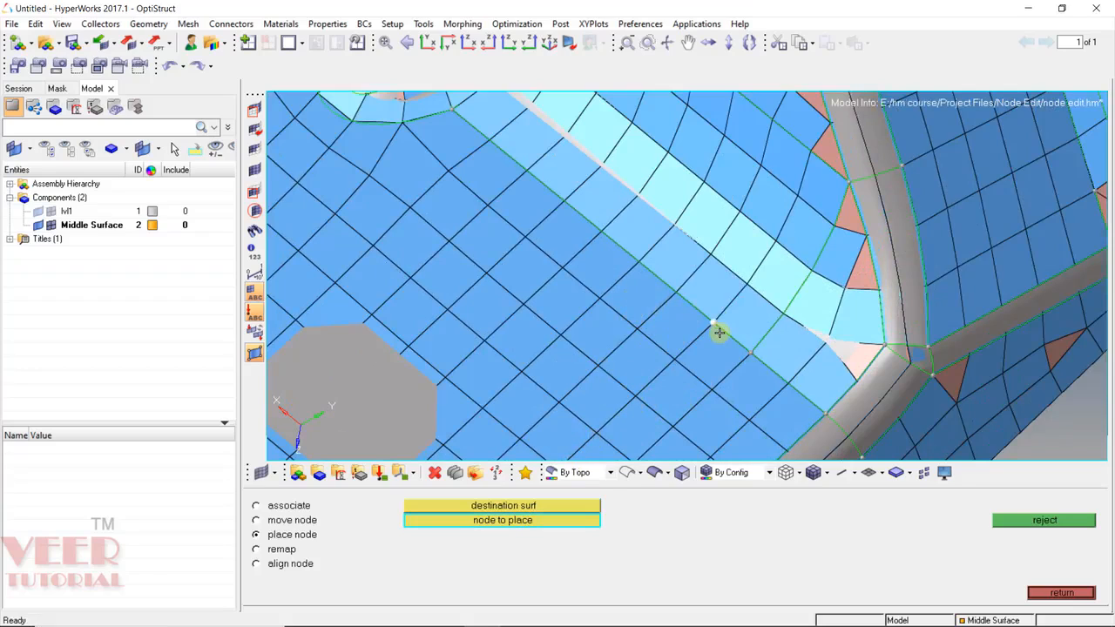
Place two more nodes beside the cutout onto the face in line with their rows.
key("Escape")
left_click(364, 521)
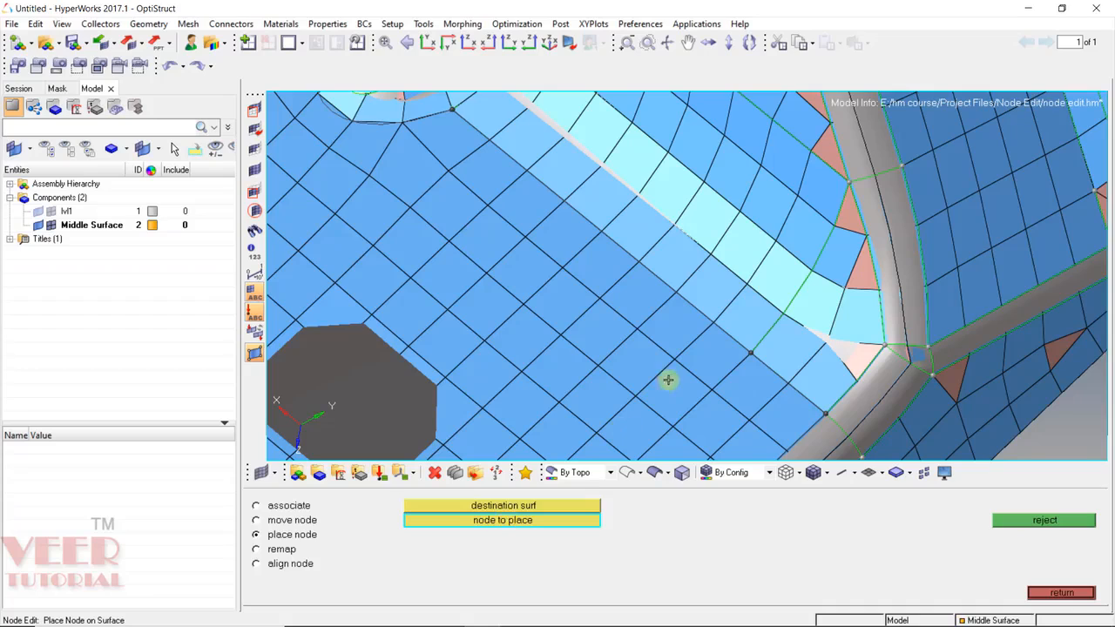
left_click(601, 363)
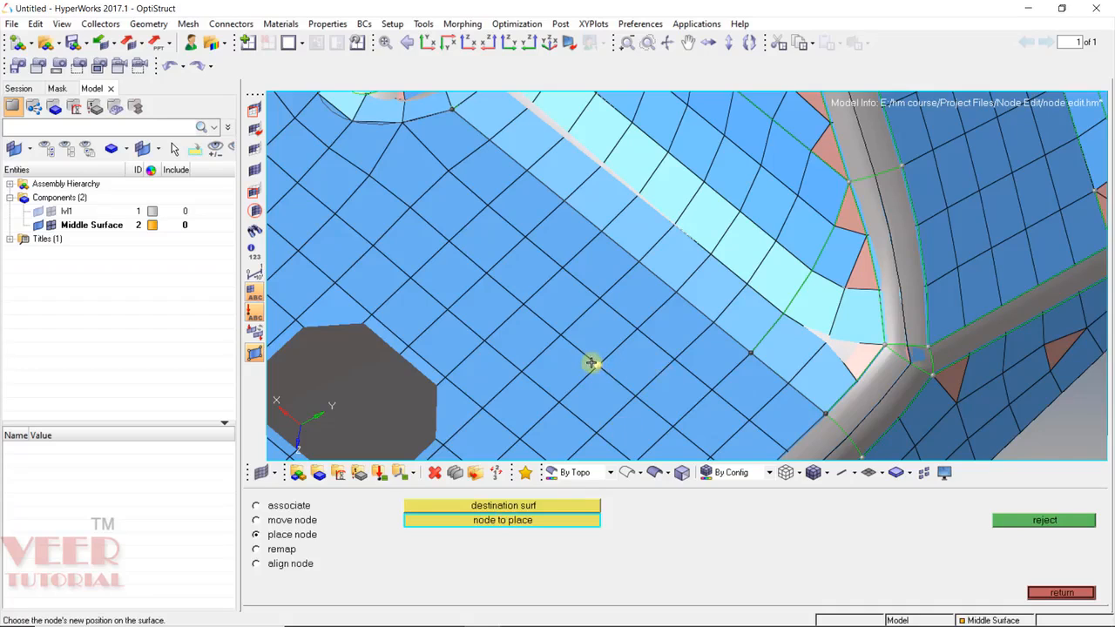
left_click(592, 361)
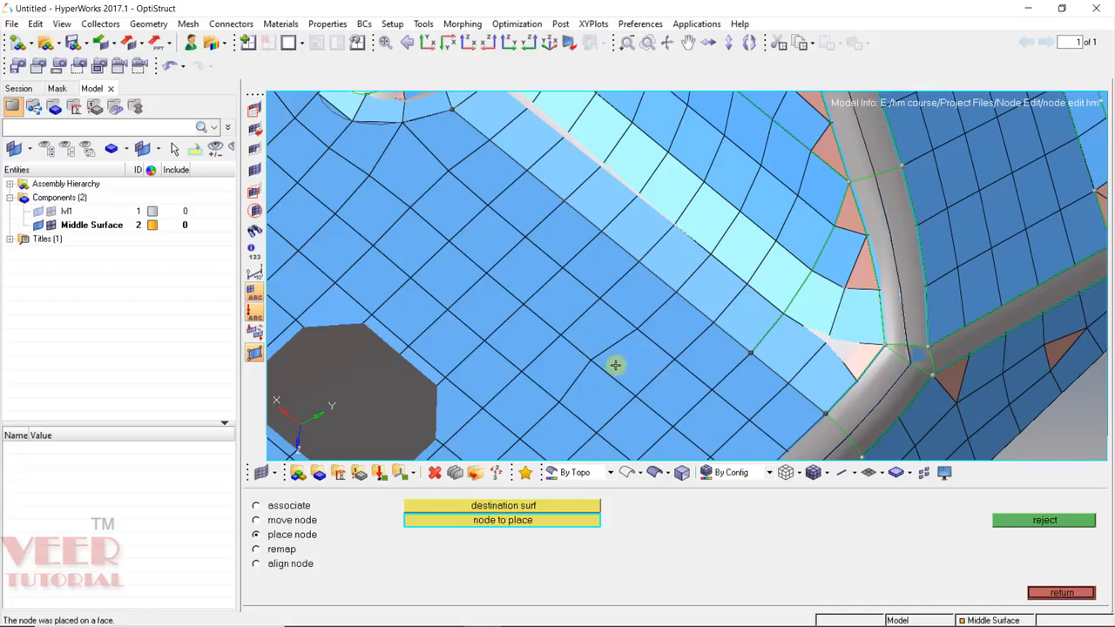
left_click(552, 400)
left_click(546, 397)
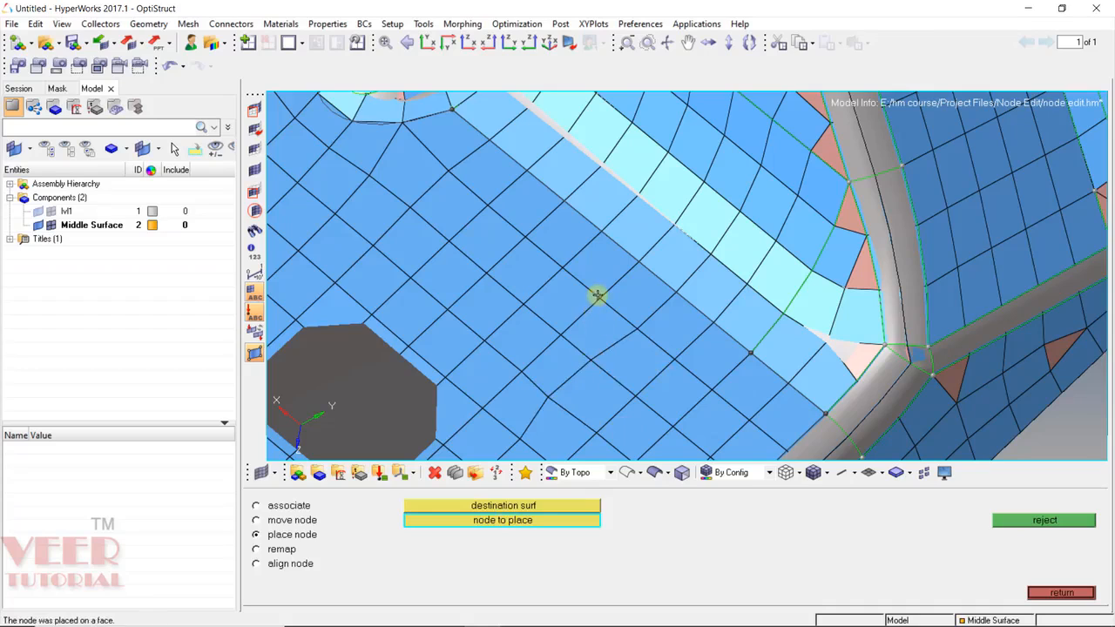
scroll(600, 291, "down", 3)
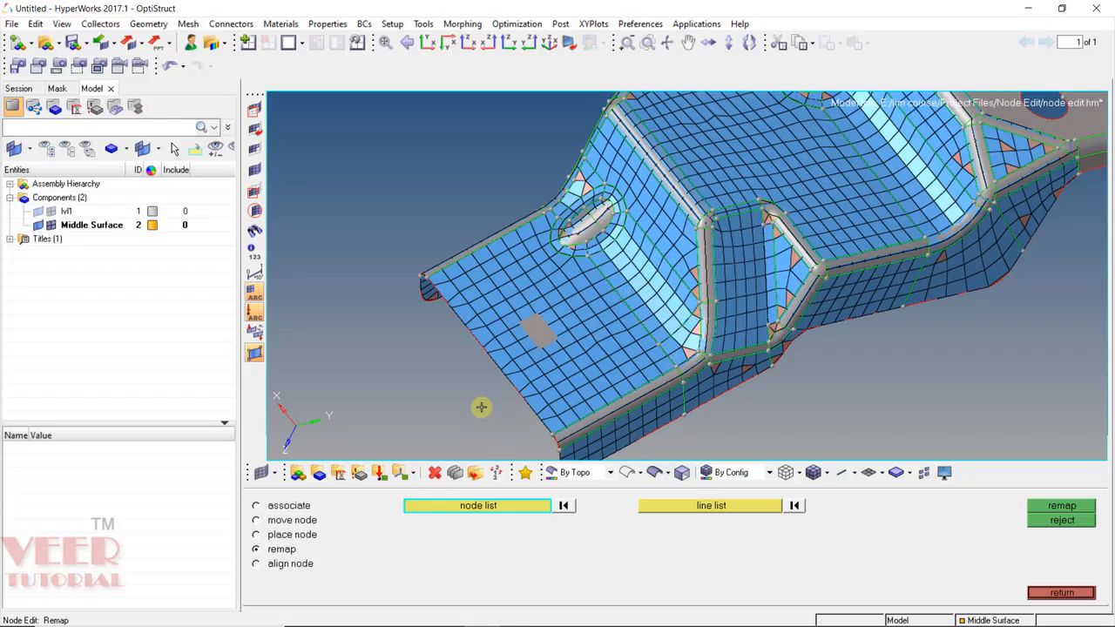
Rotate to the plate's lower edge and select eight nodes along it.
scroll(517, 331, "up", 4, "ctrl")
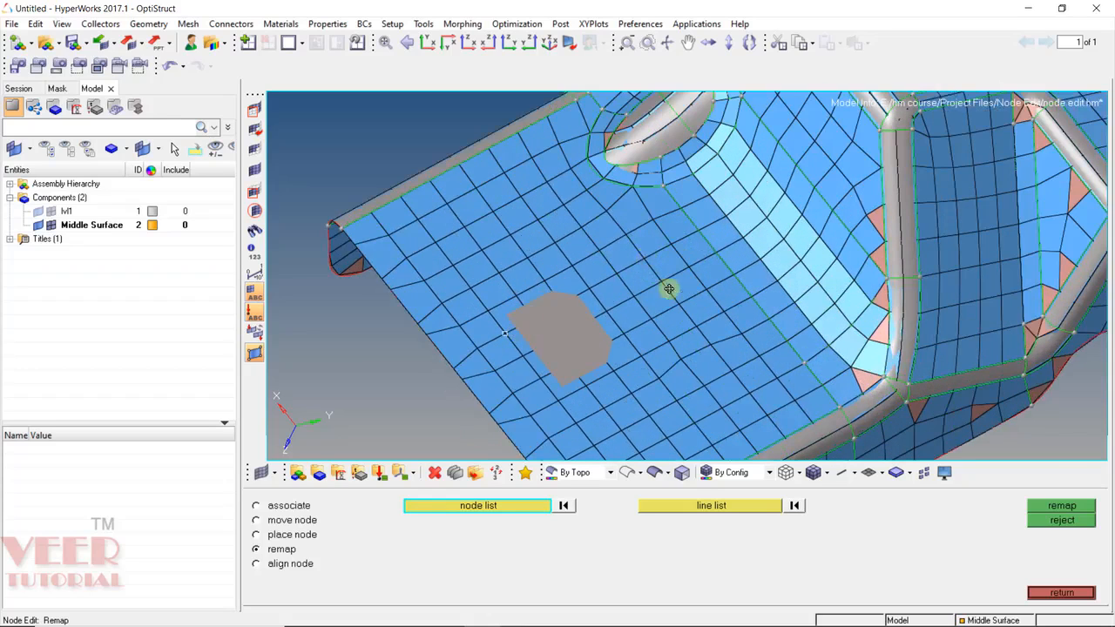
left_click_drag(670, 289, 492, 411, "ctrl")
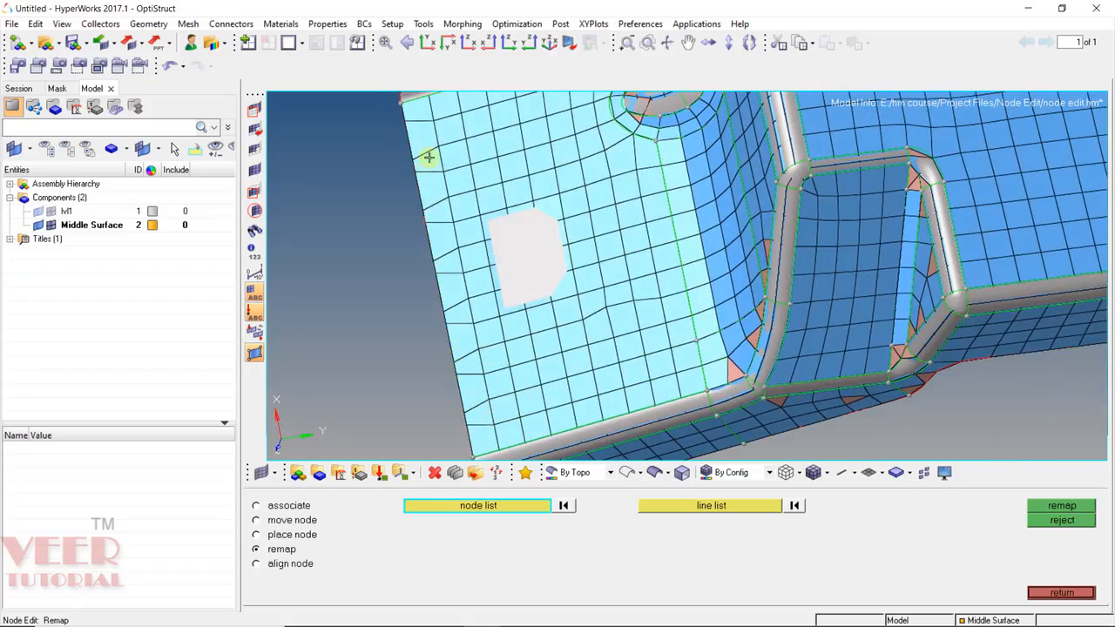
scroll(428, 155, "up", 3, "ctrl")
scroll(433, 154, "down", 3, "ctrl")
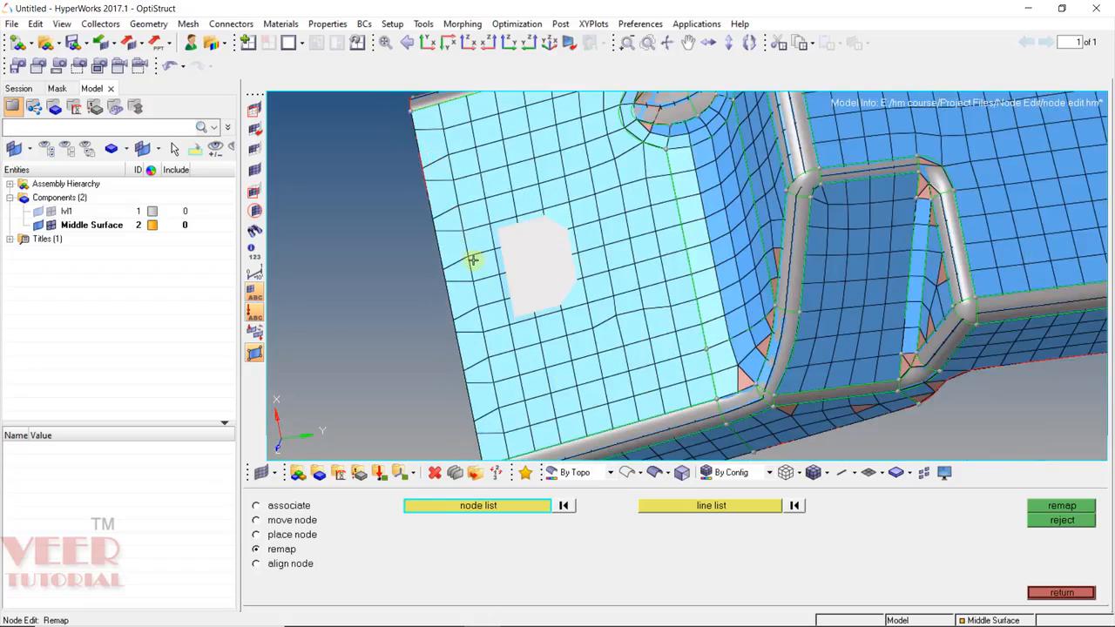
left_click_drag(493, 301, 510, 431, "ctrl")
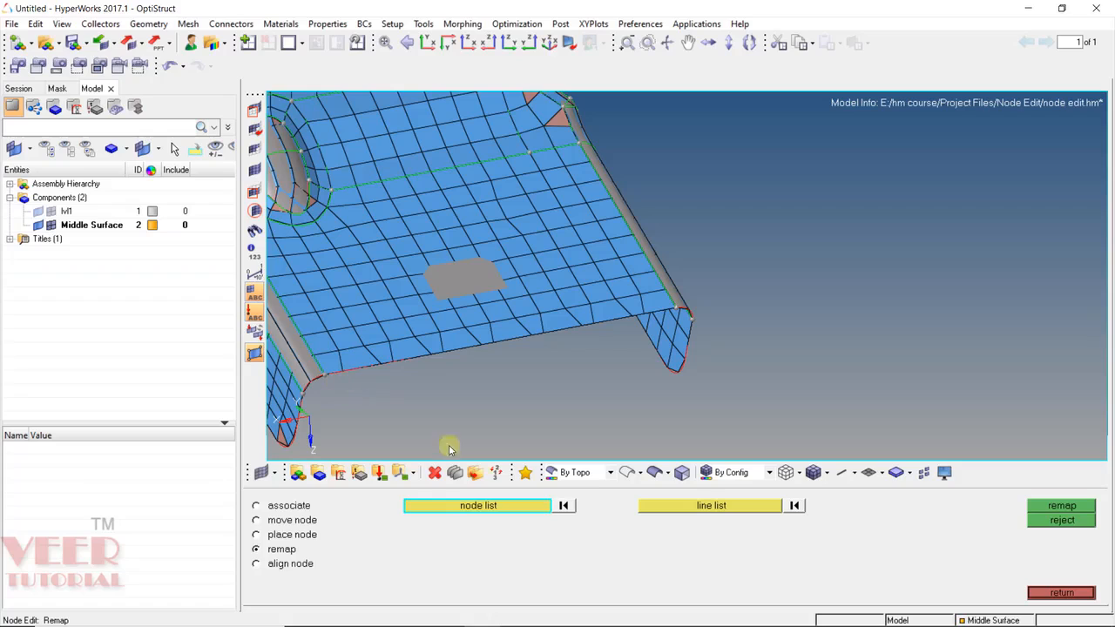
scroll(329, 372, "up", 3)
left_click(322, 375)
left_click(353, 367)
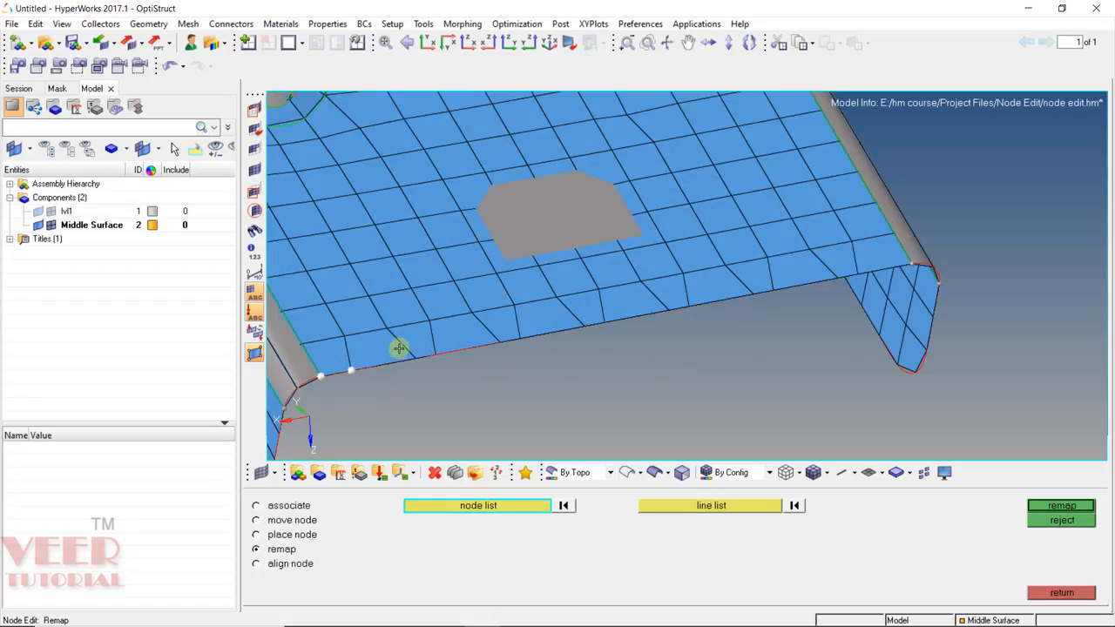
left_click(416, 351)
left_click(437, 349)
left_click(501, 338)
left_click(520, 336)
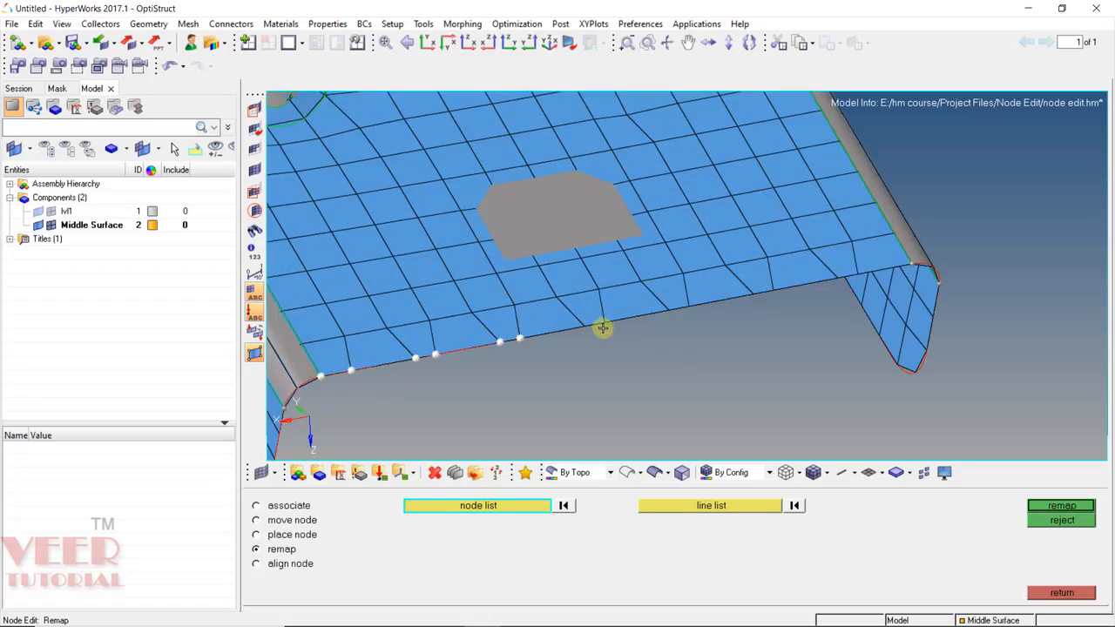
left_click(604, 323)
left_click(584, 326)
Remap the selected nodes onto the lower edge line.
left_click(720, 507)
left_click(567, 329)
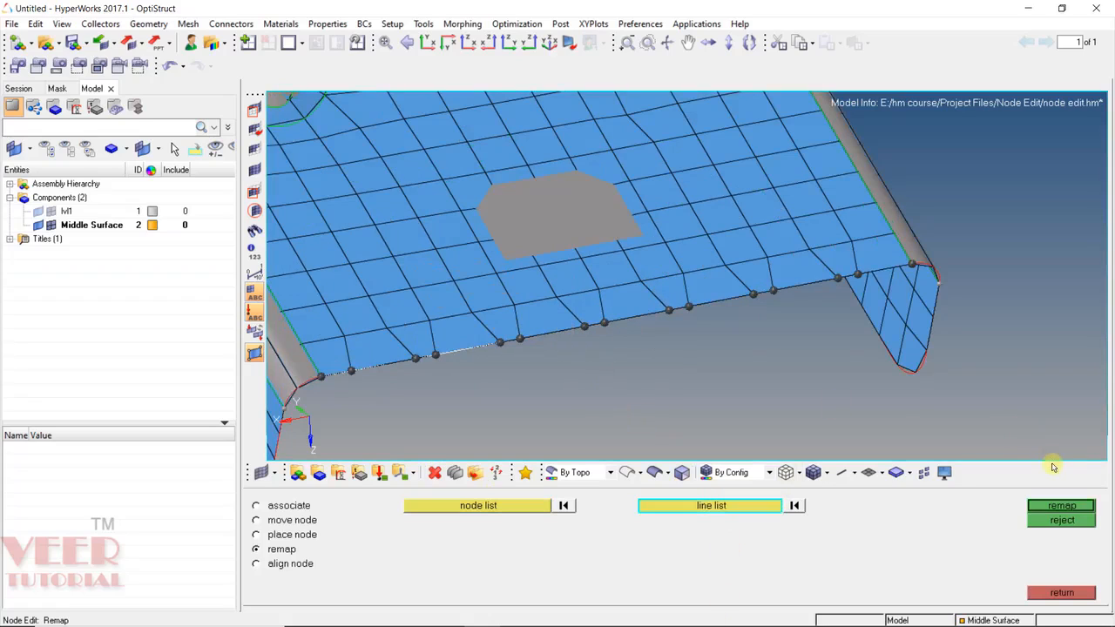
left_click(1064, 507)
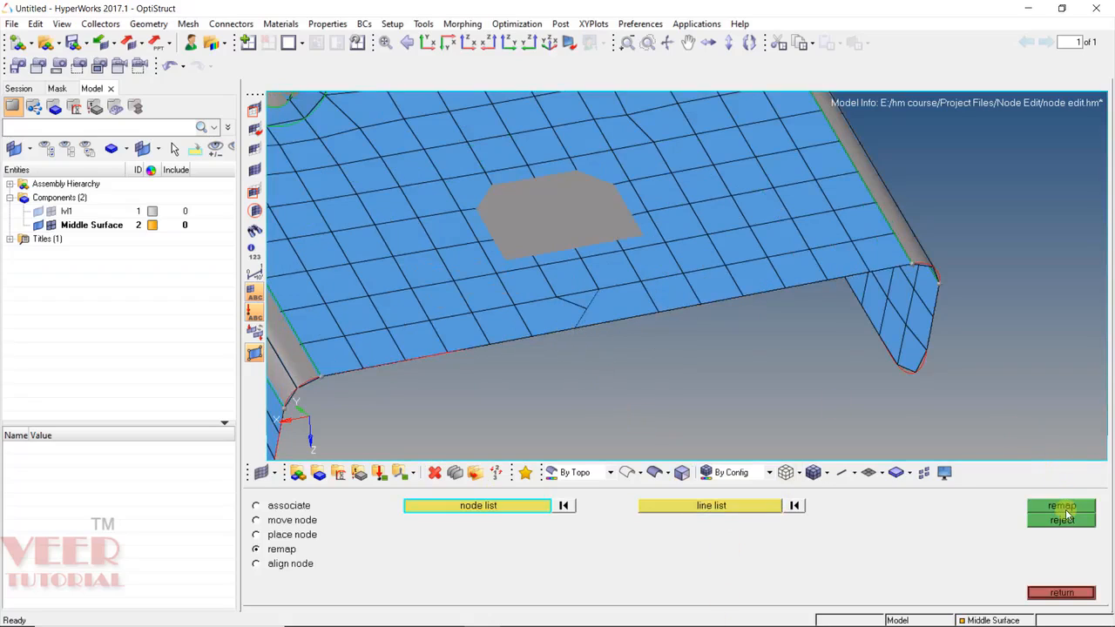
Select the lower-edge nodes by path to the corner and remap them onto the edge line.
left_click(321, 375)
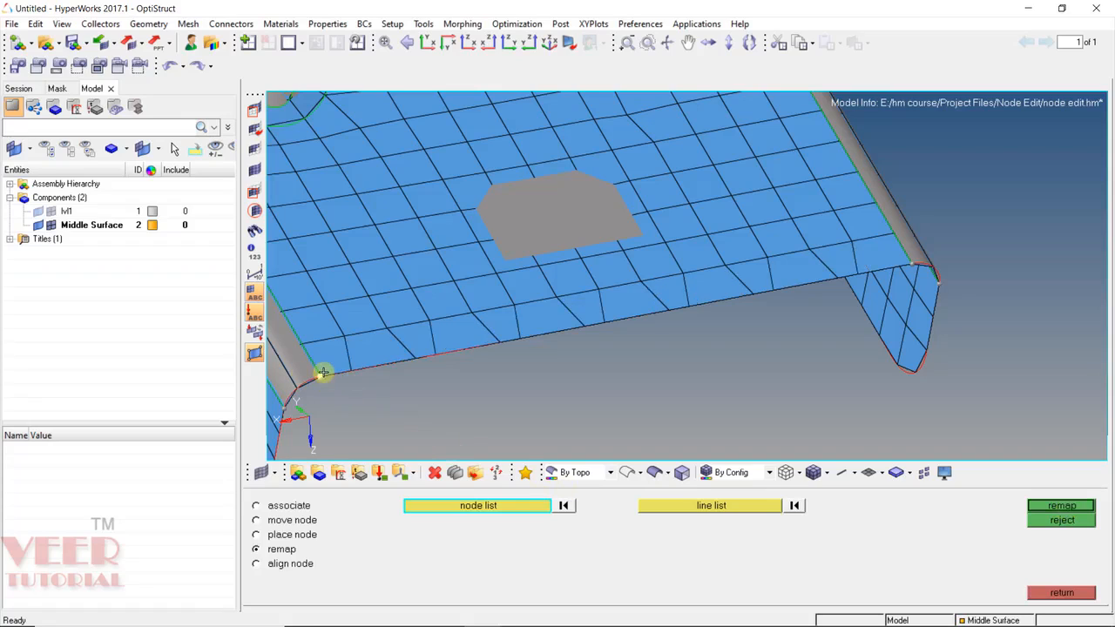
left_click(490, 508)
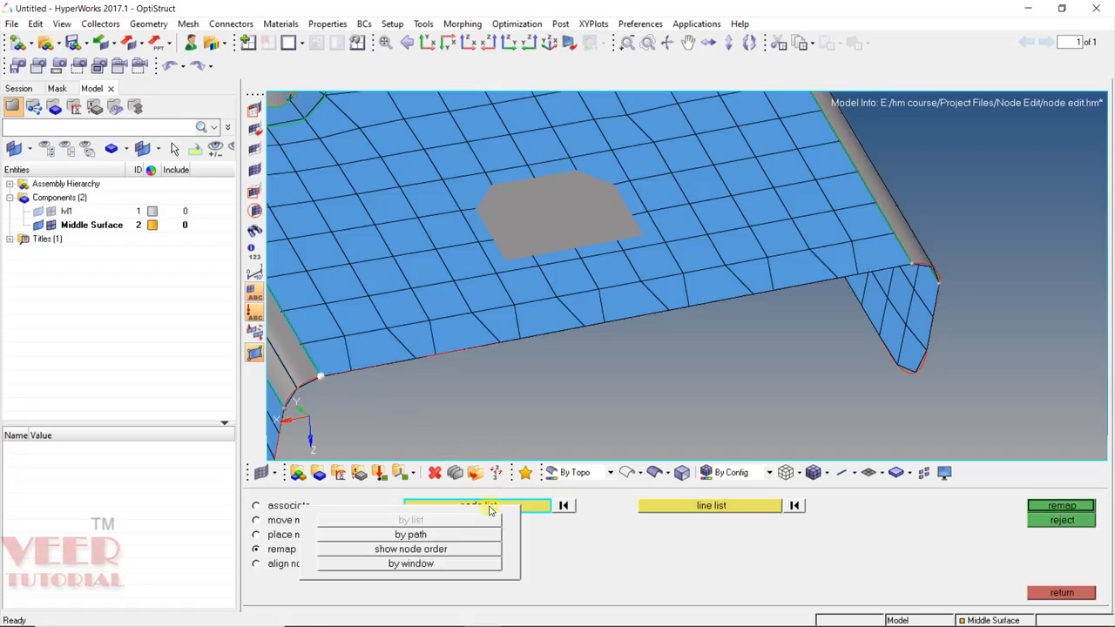
left_click(415, 536)
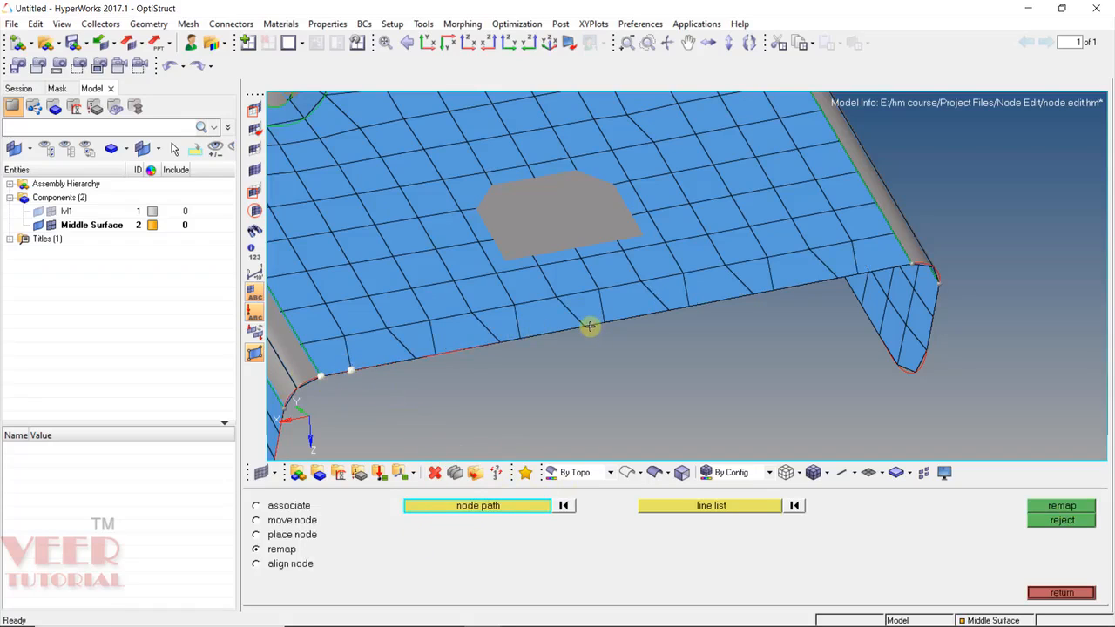
left_click(774, 289)
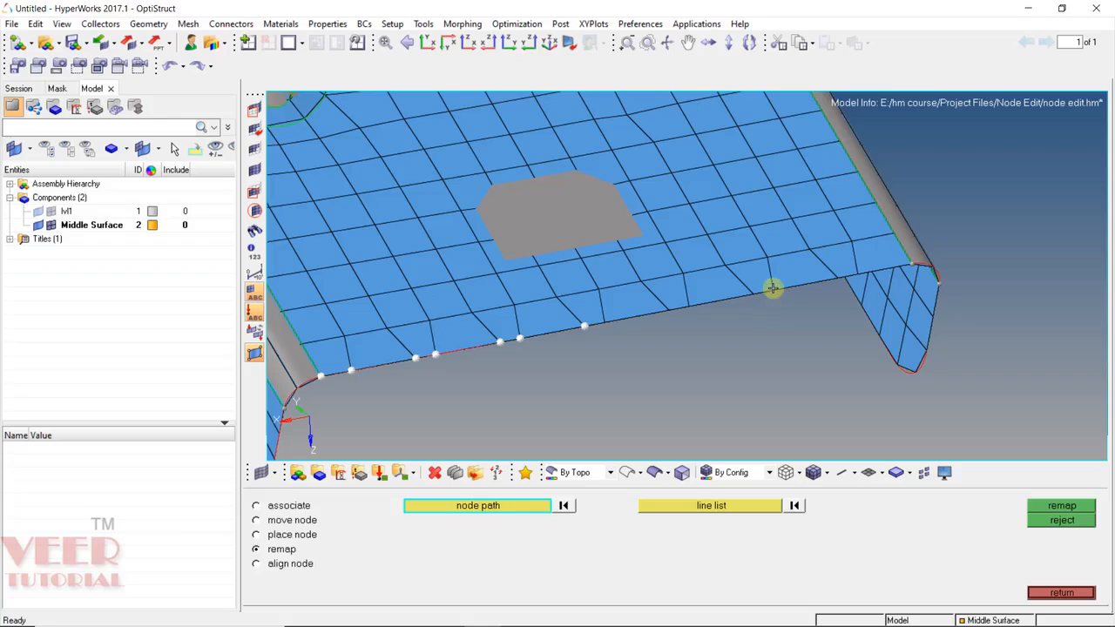
left_click(906, 259)
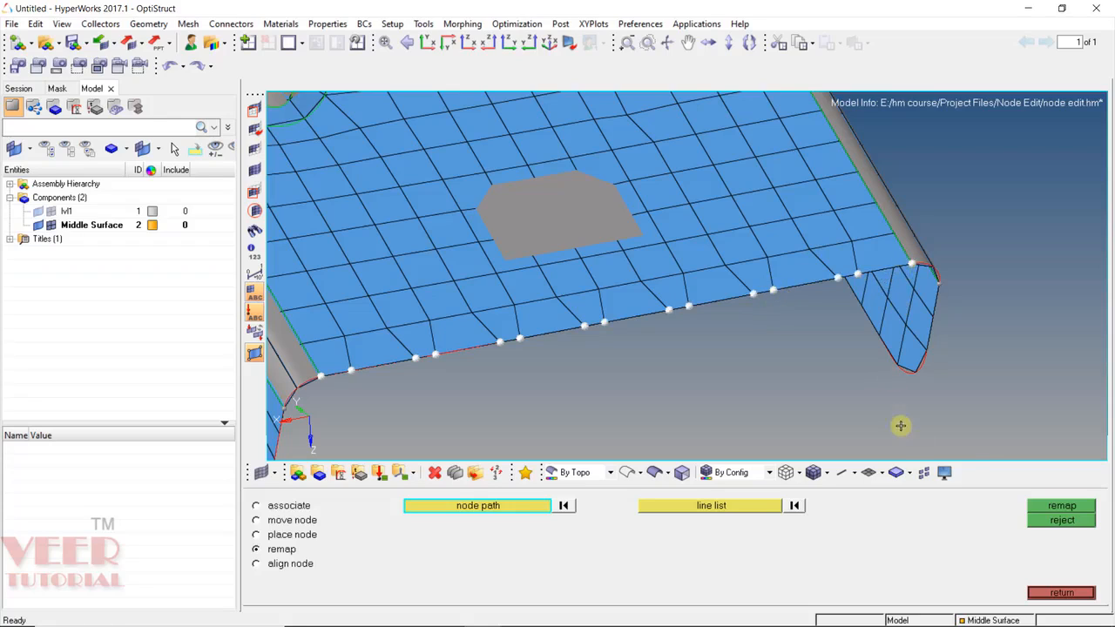
left_click(703, 505)
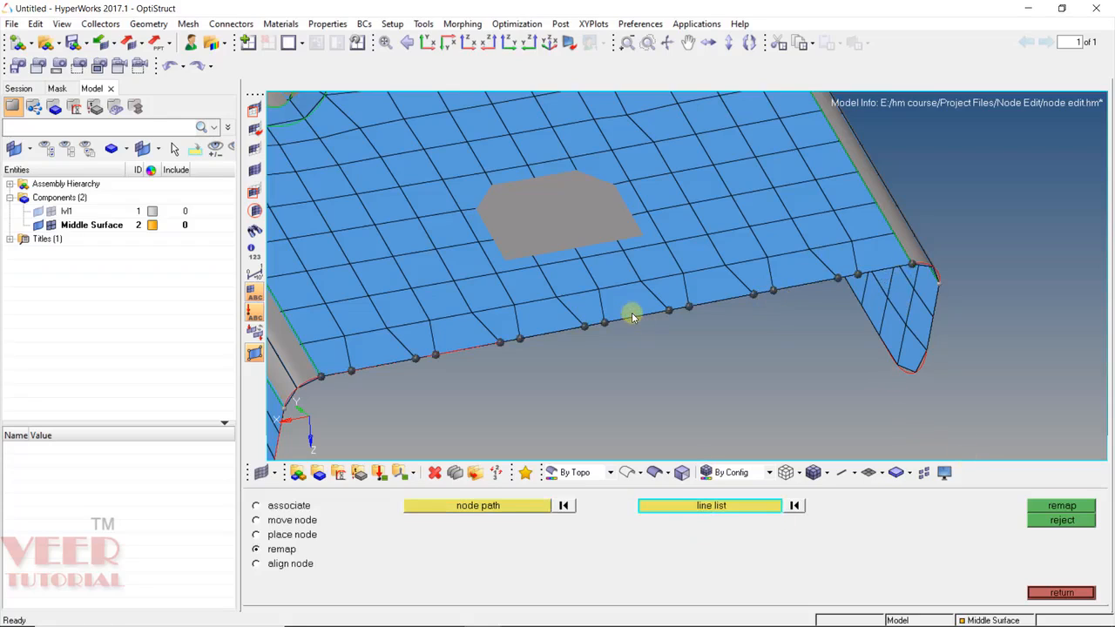
left_click(631, 313)
left_click(1052, 514)
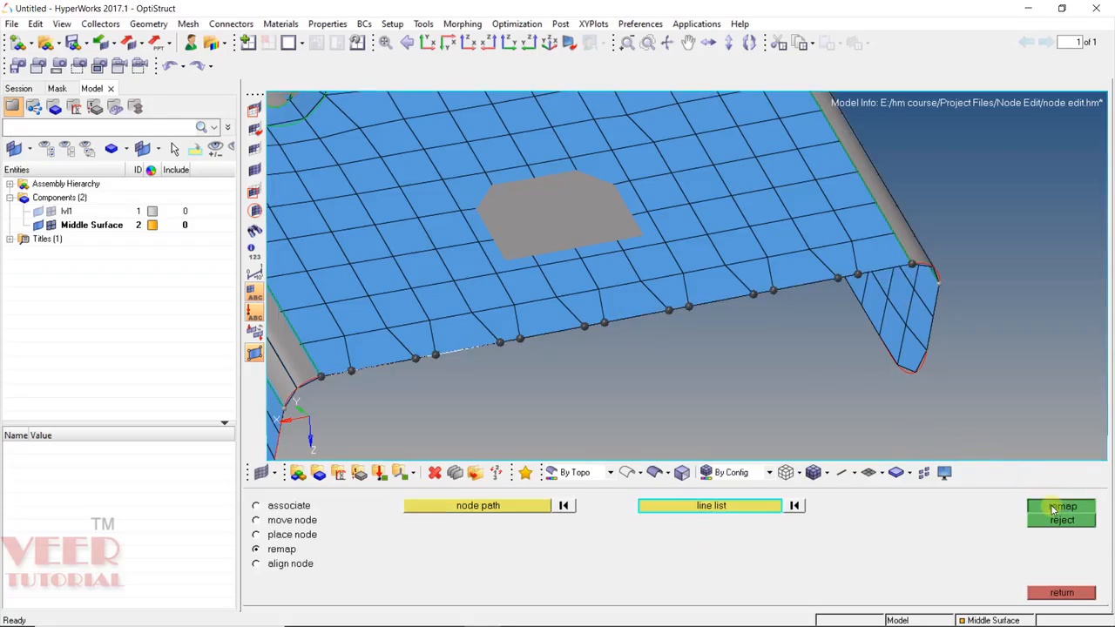
left_click_drag(692, 291, 703, 341, "ctrl")
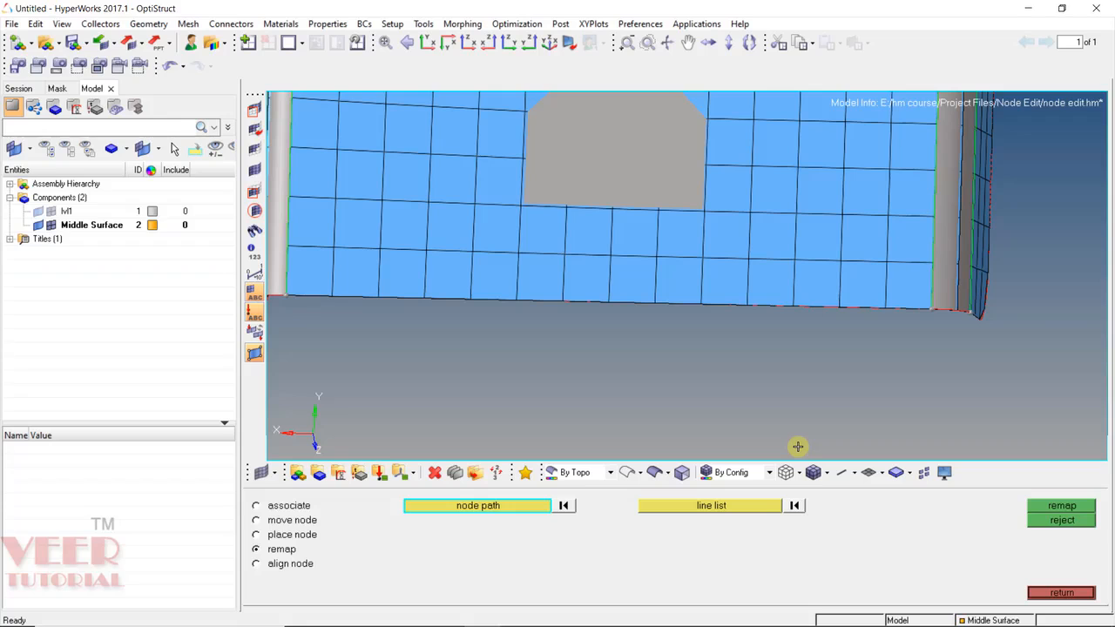
Switch Node Edit to align node mode and rotate the view to show the whole bracket.
left_click(290, 563)
left_click_drag(497, 331, 521, 339, "ctrl")
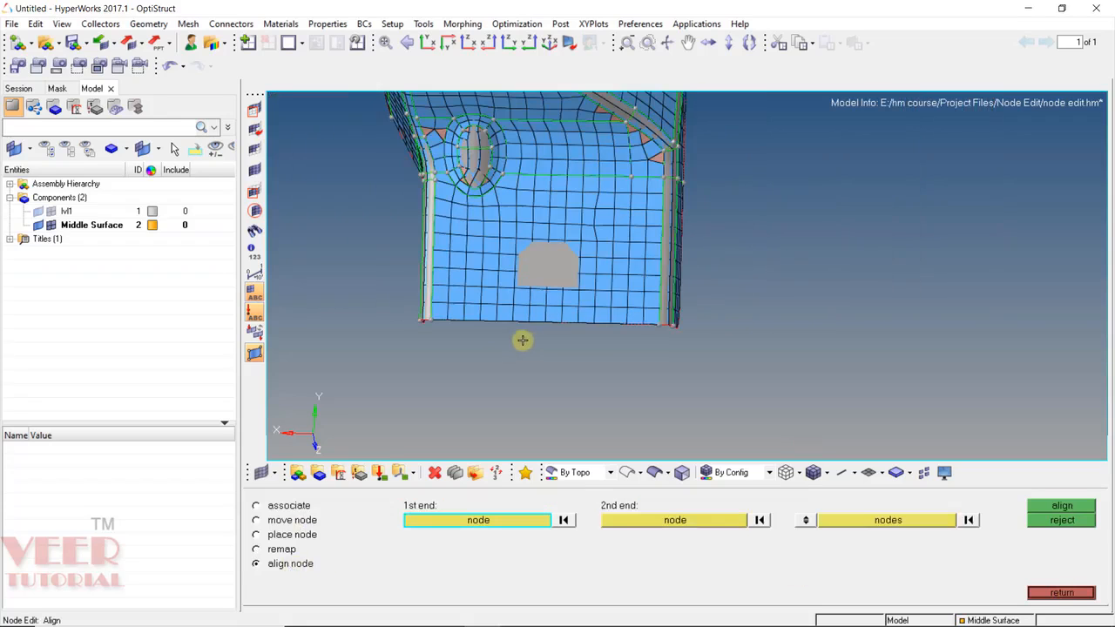
left_click_drag(437, 386, 426, 319, "ctrl")
scroll(426, 319, "down", 4, "ctrl")
scroll(583, 209, "up", 4, "ctrl")
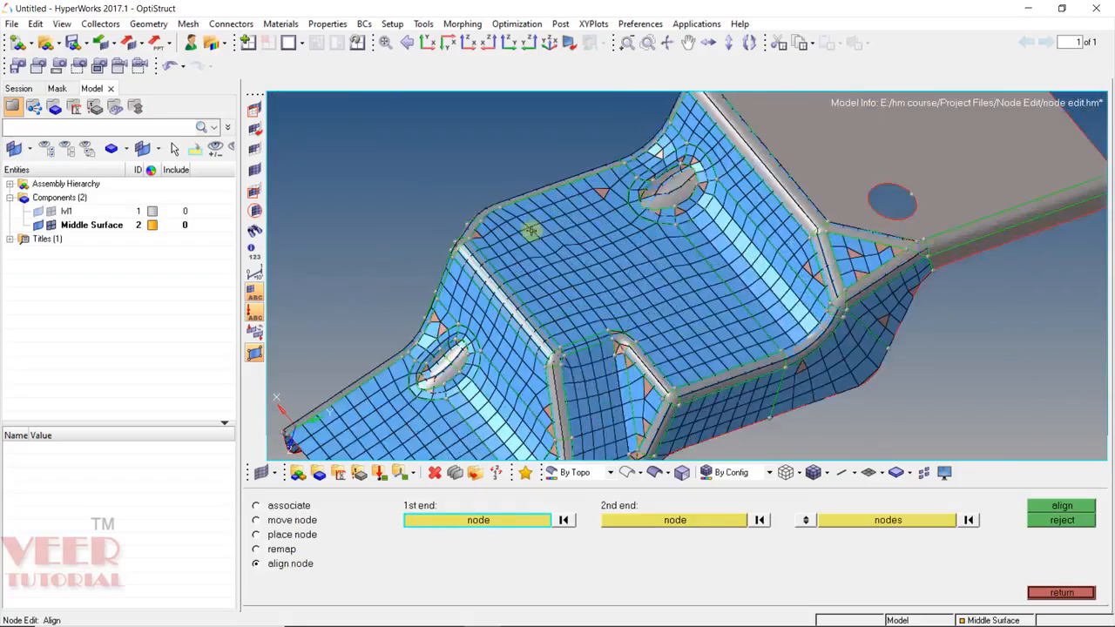
scroll(532, 230, "up", 4, "ctrl")
Rotate and zoom in on the kinked vertical mesh row near the corner.
left_click_drag(623, 365, 787, 330, "ctrl")
scroll(677, 332, "down", 4, "ctrl")
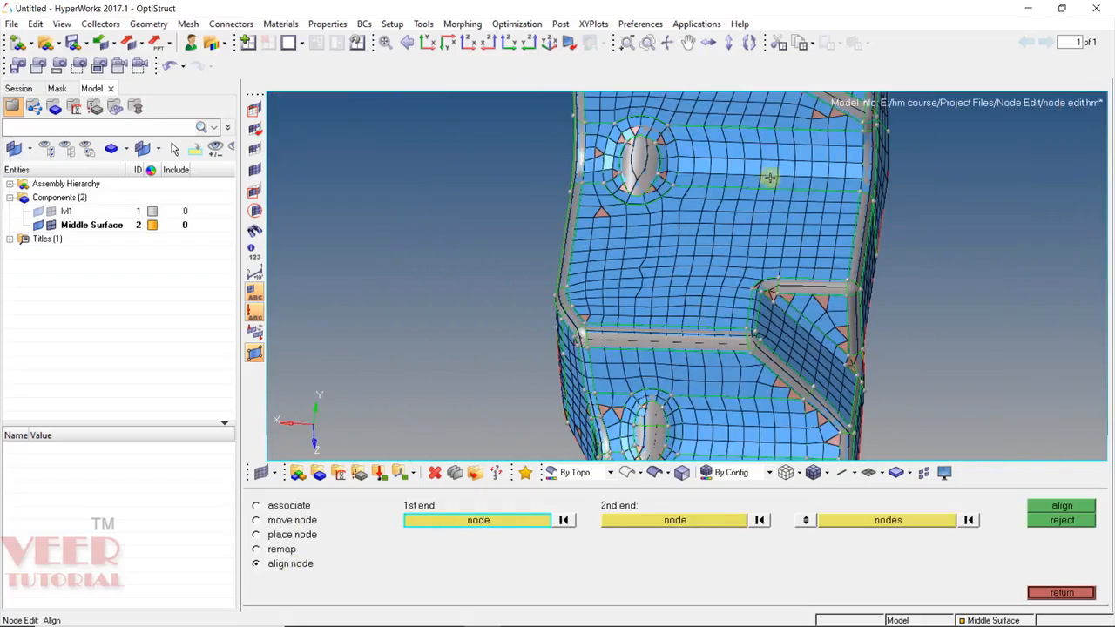
scroll(749, 247, "down", 3, "ctrl")
scroll(727, 264, "up", 4, "ctrl")
scroll(560, 258, "up", 2, "ctrl")
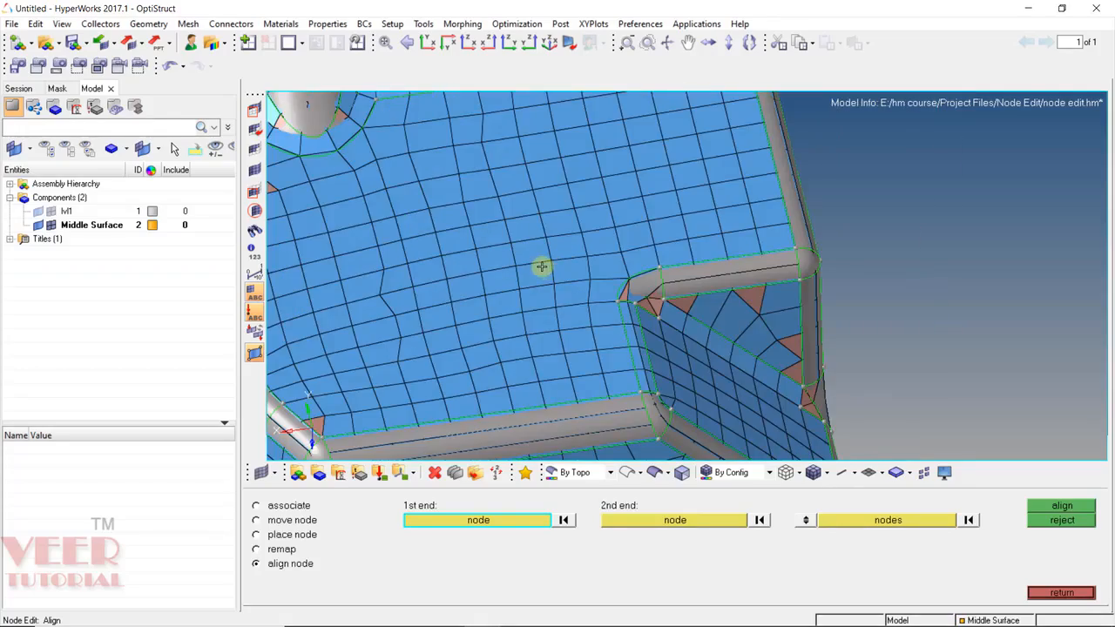
scroll(520, 278, "down", 3, "ctrl")
scroll(450, 302, "up", 4, "ctrl")
mouse_move(421, 333)
left_mouse_down("ctrl")
mouse_move(797, 371)
mouse_move(368, 234)
mouse_move(331, 142)
mouse_move(388, 305)
mouse_move(438, 234)
mouse_move(665, 311)
left_mouse_up("ctrl")
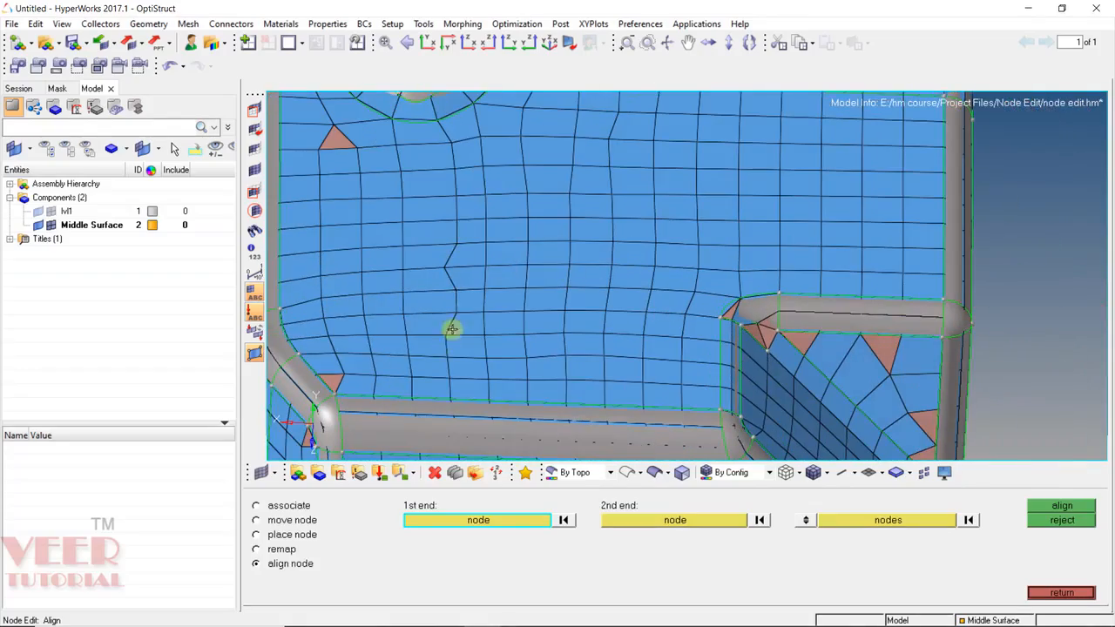
scroll(453, 322, "up", 2, "ctrl")
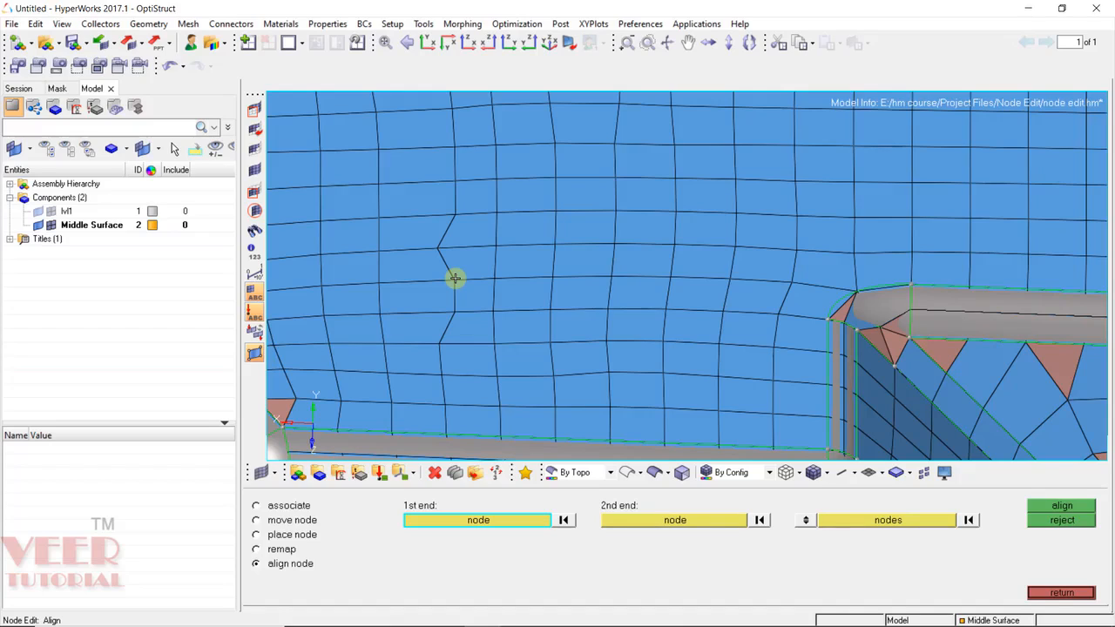
Align the three zig-zag nodes onto the line between the row's lower and upper end nodes.
left_click(441, 344)
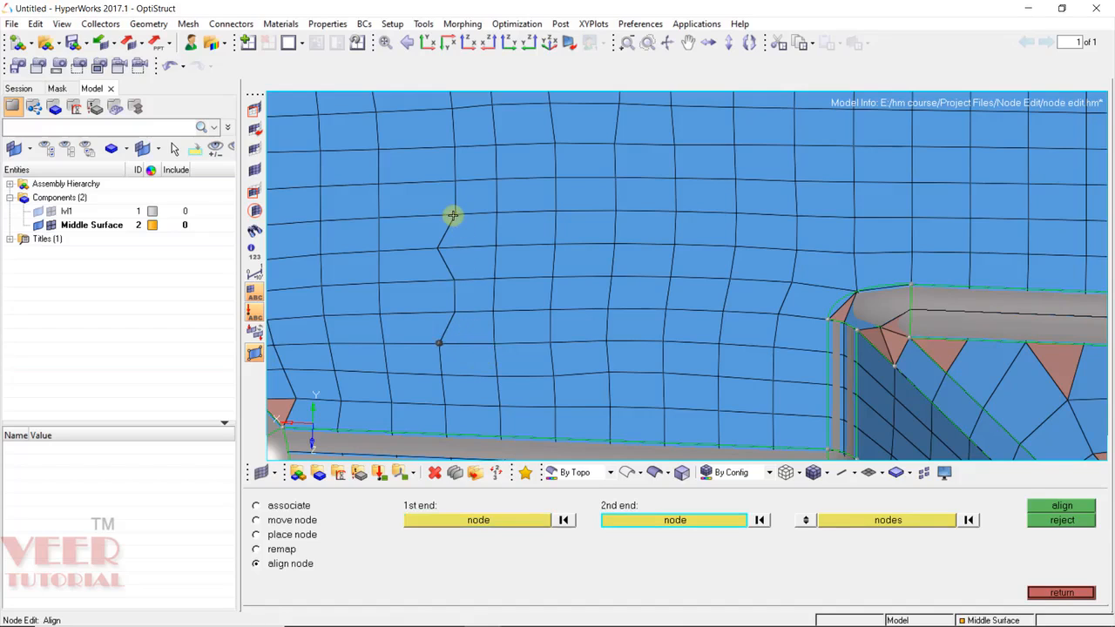
scroll(451, 215, "up", 2, "ctrl")
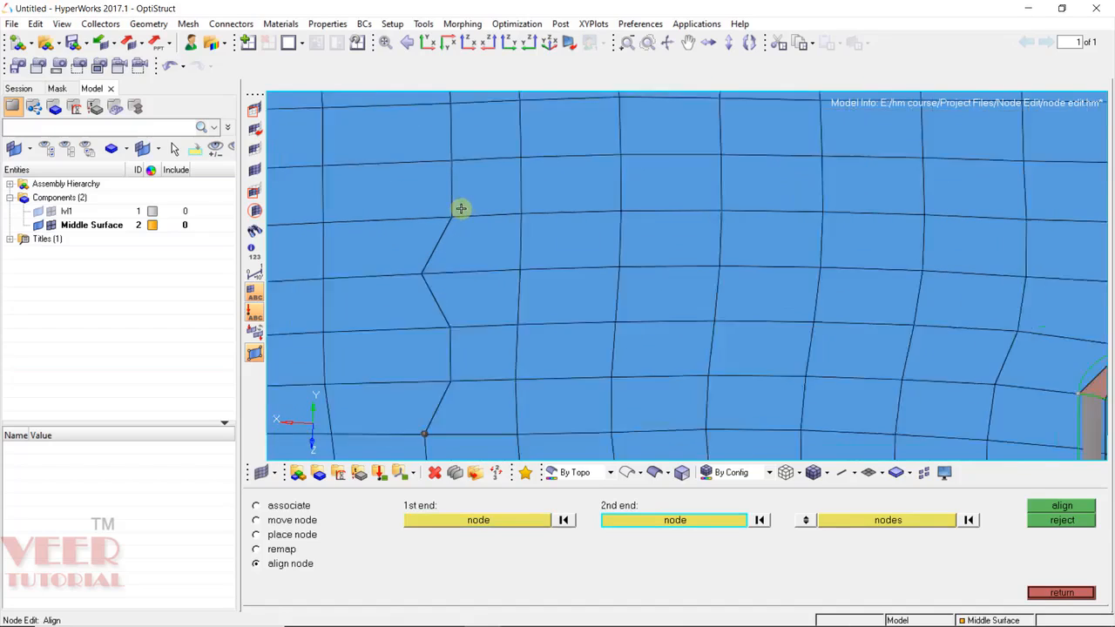
left_click(450, 215)
scroll(784, 331, "down", 3)
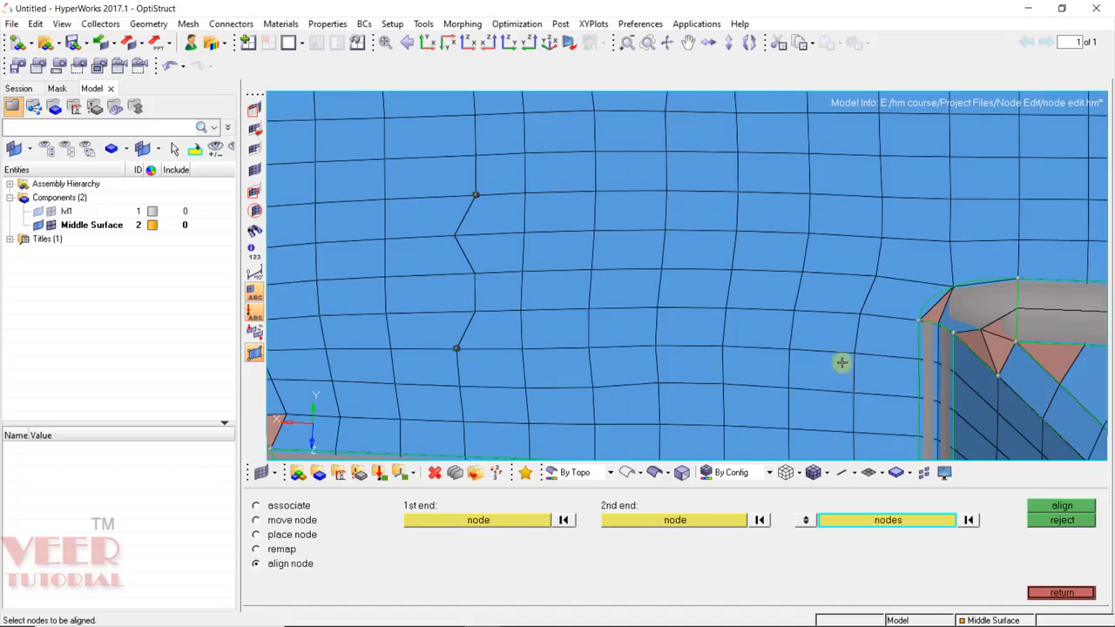
left_click(453, 234)
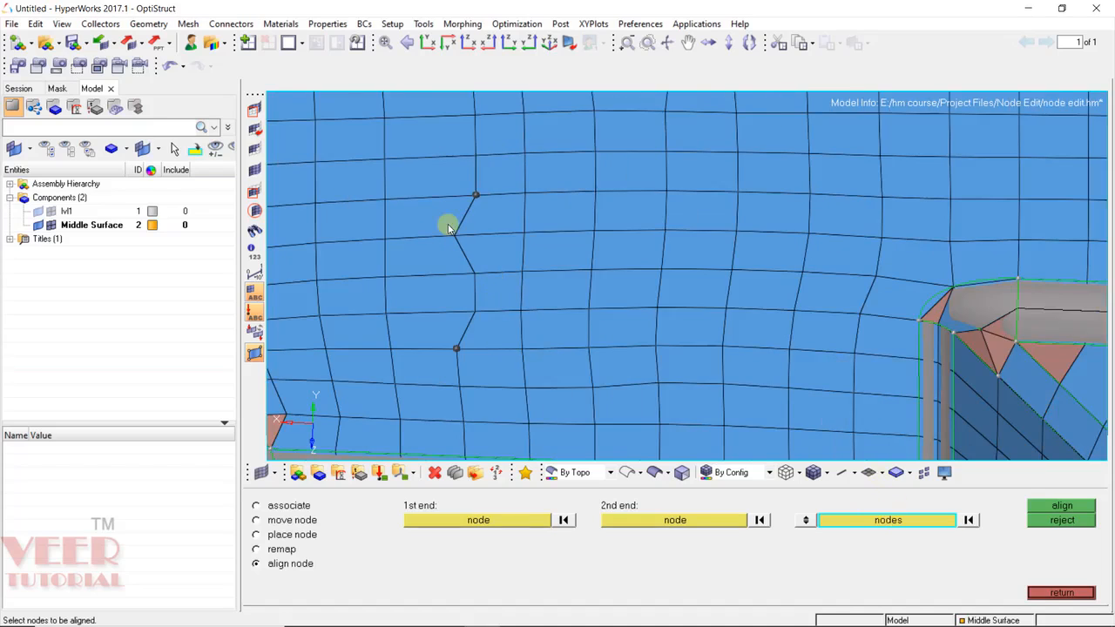
left_click(475, 274)
left_click(476, 311)
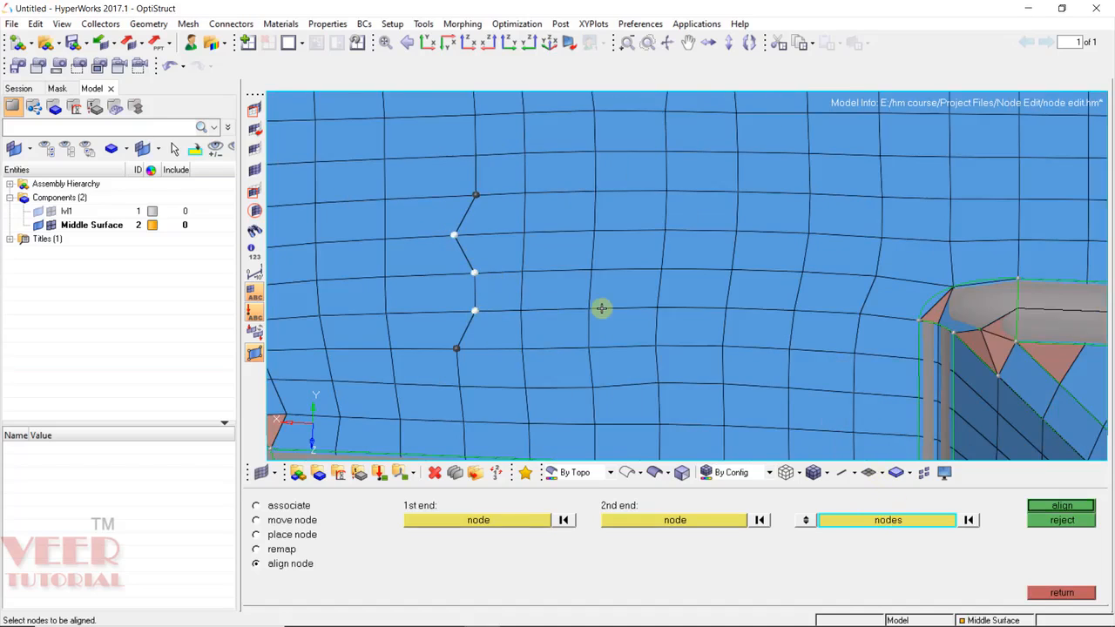
left_click(1071, 507)
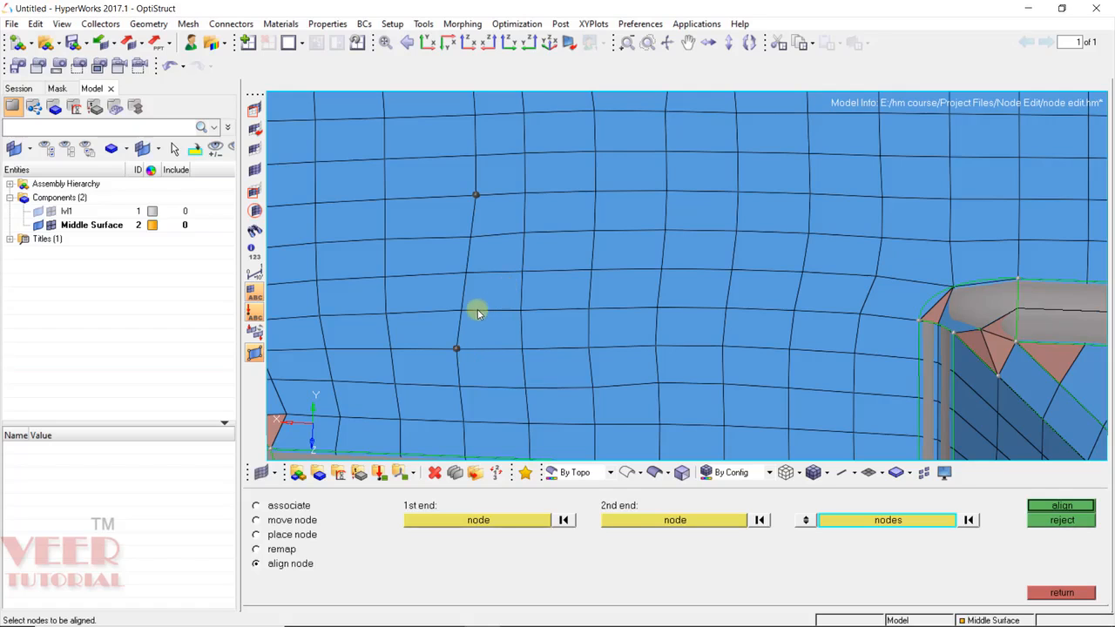
scroll(476, 310, "down", 5)
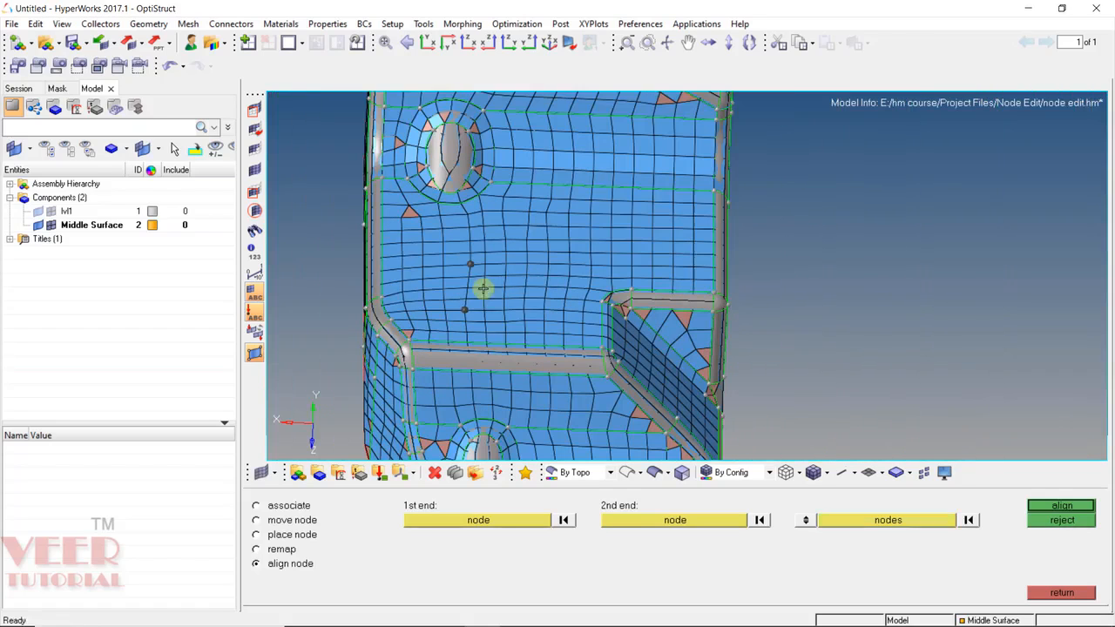
Set the wavy line's end nodes: the bottom node and the node at the hole's edge.
scroll(452, 233, "up", 2)
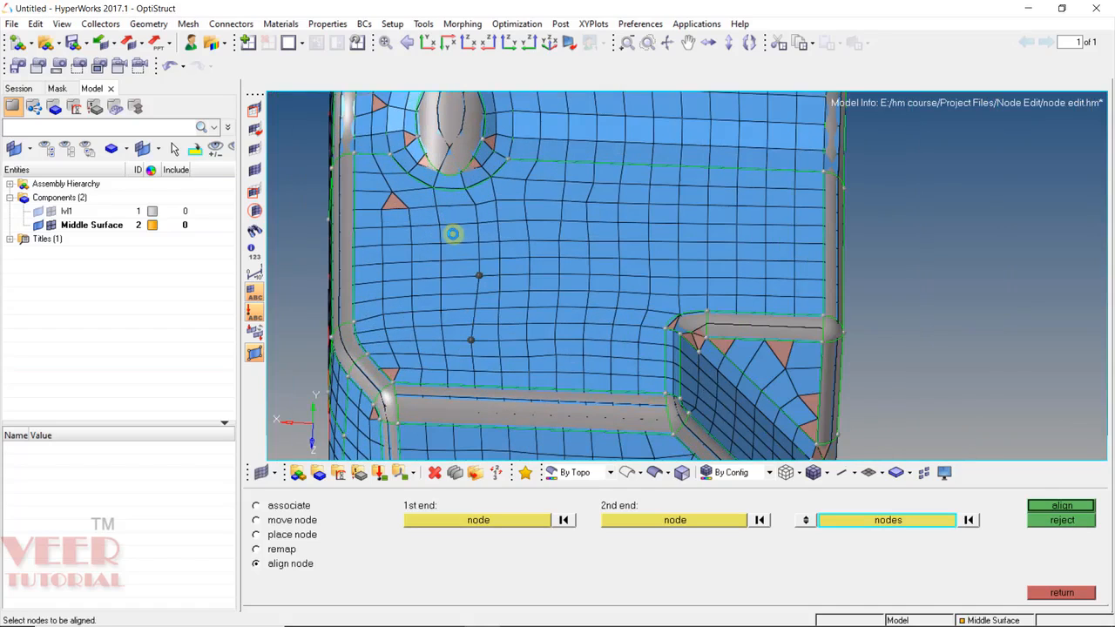
left_click(565, 521)
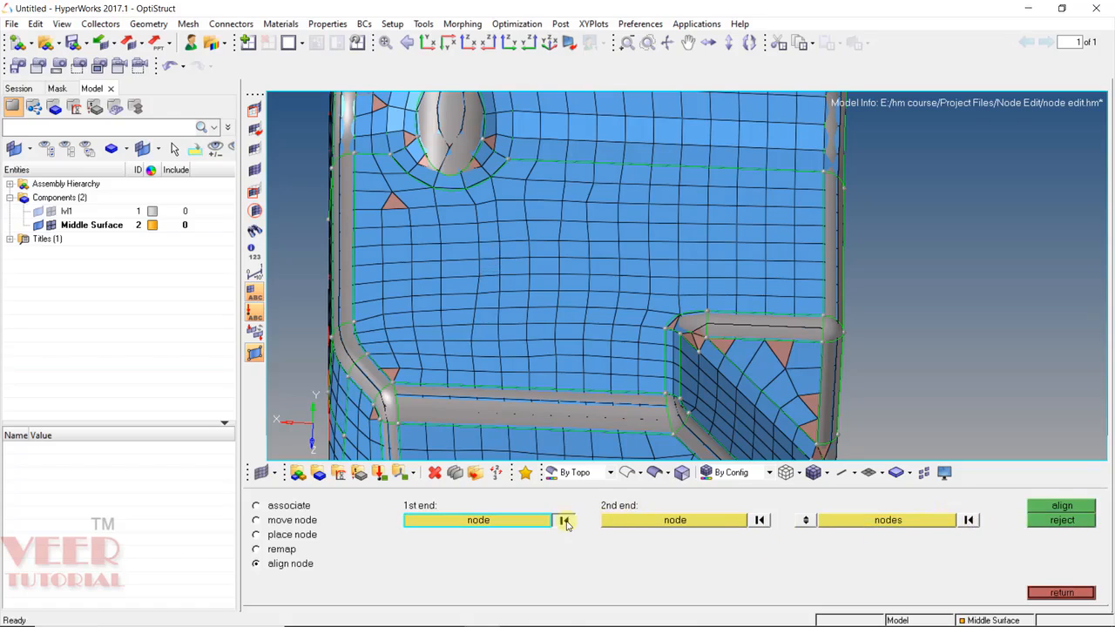
scroll(479, 340, "up", 2)
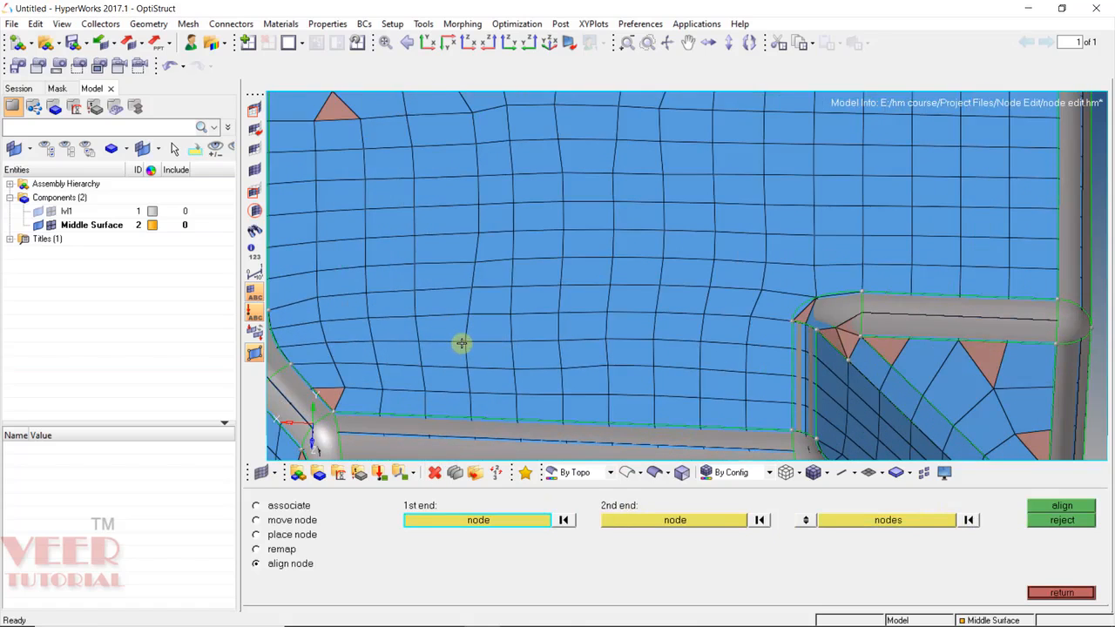
left_click(461, 342)
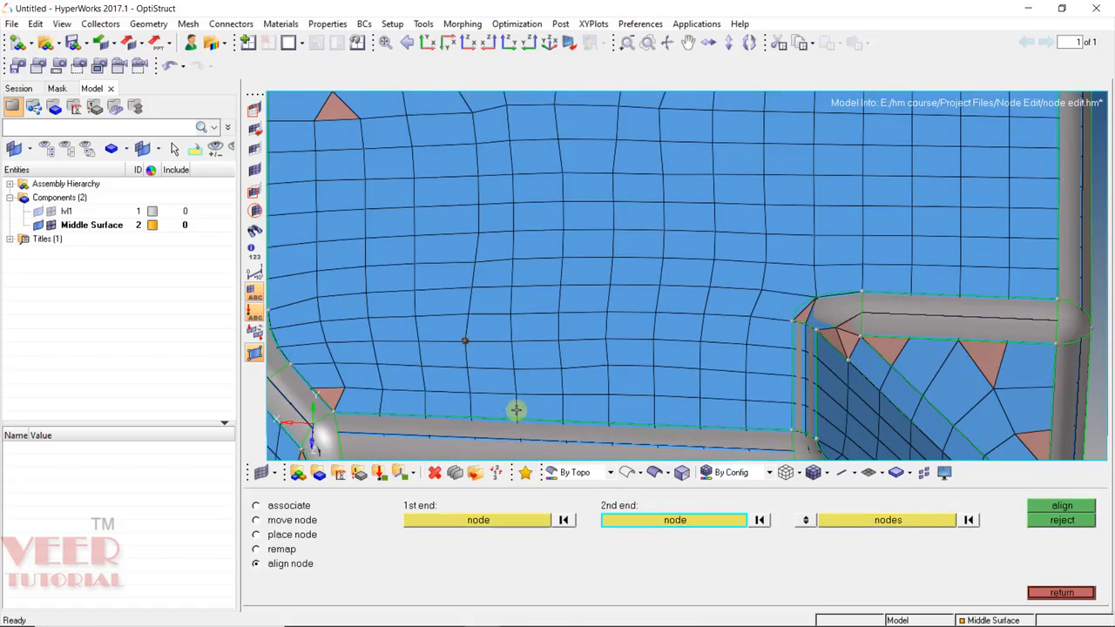
scroll(515, 410, "down", 2)
scroll(484, 181, "up", 3)
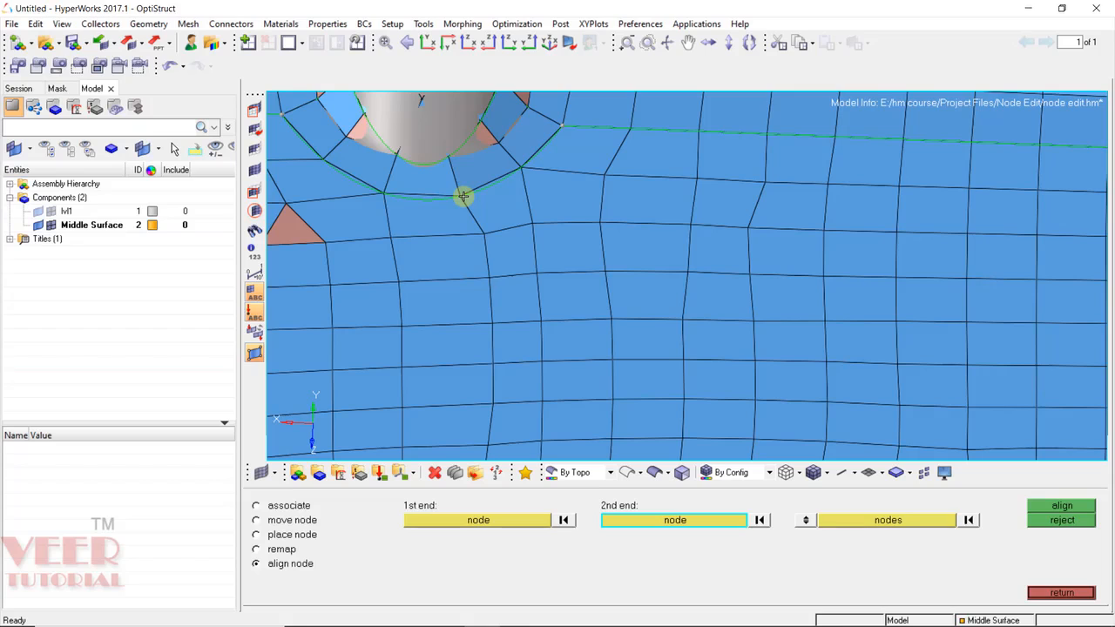
left_click(464, 196)
scroll(495, 196, "down", 2)
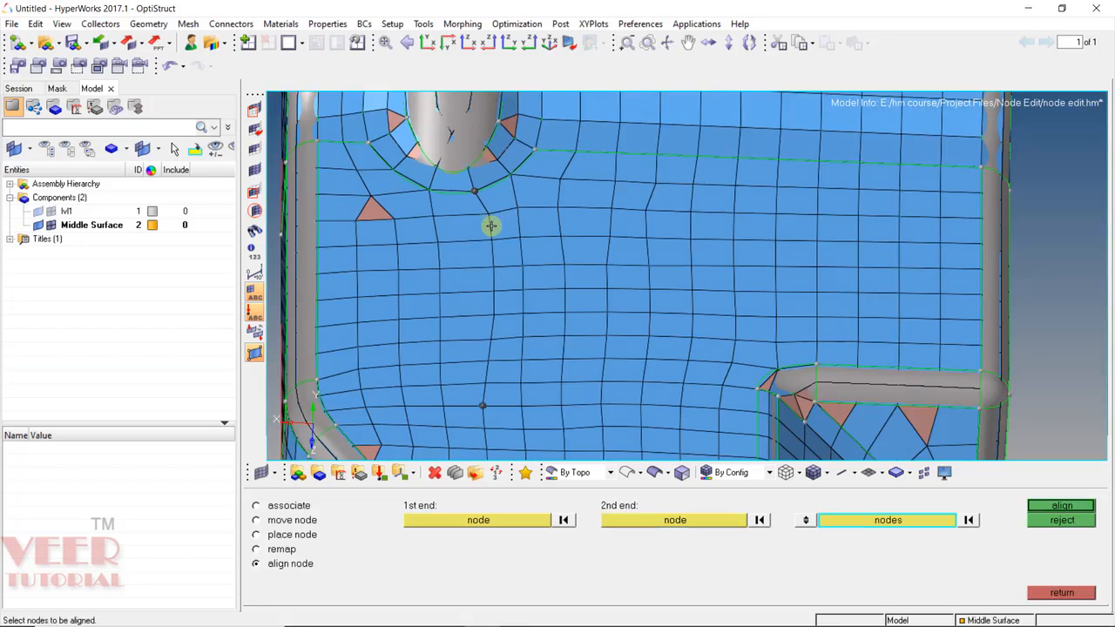
Align the eight nodes between the two ends into one straight line.
left_click(490, 218)
left_click(492, 241)
left_click(493, 267)
left_click(492, 293)
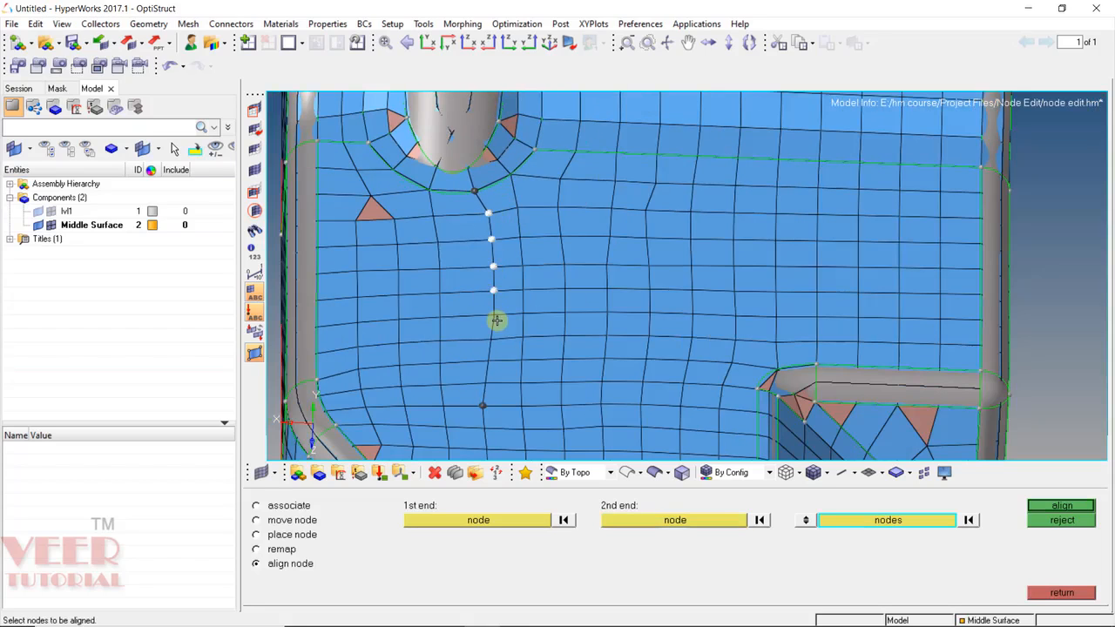
left_click(494, 315)
left_click(490, 339)
left_click(486, 359)
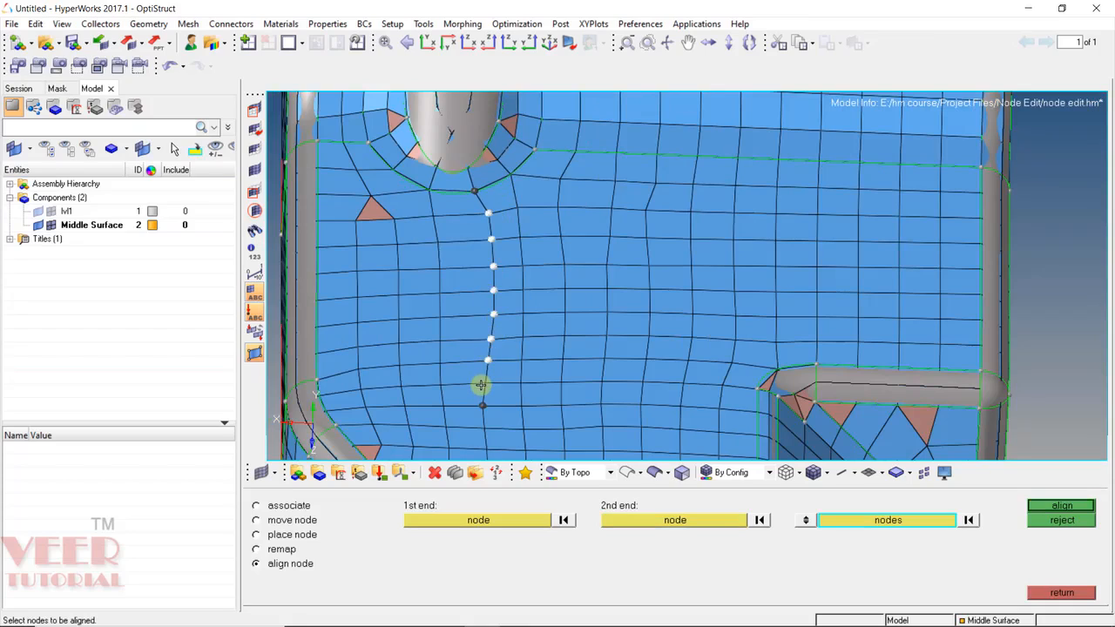
left_click(483, 383)
left_click(1054, 505)
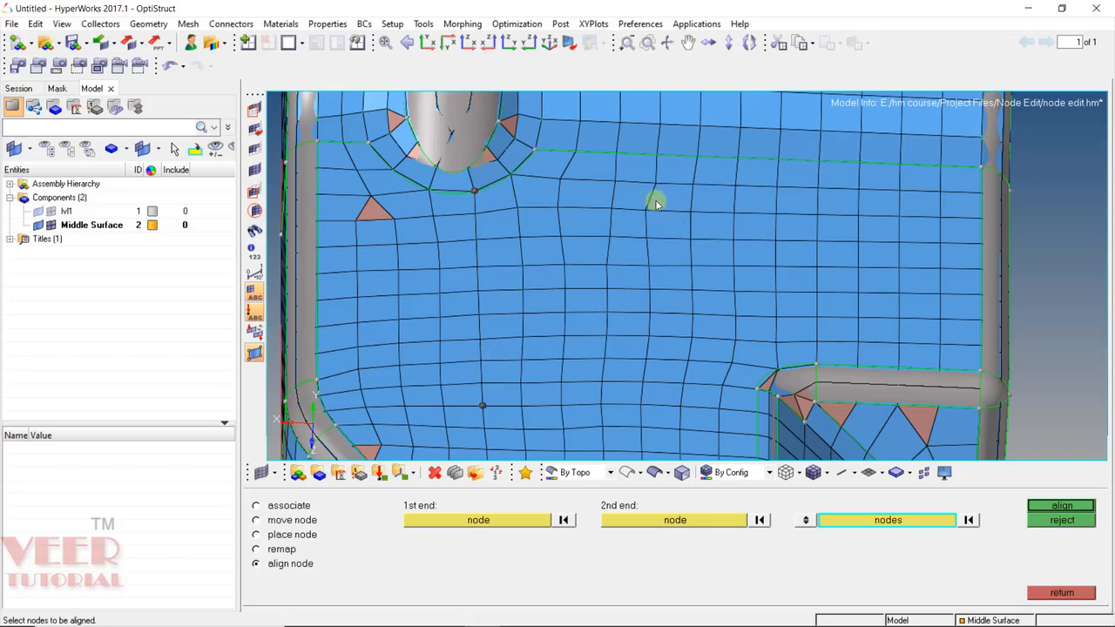
Set the short row's end nodes: one on the top edge and the lower end node.
scroll(627, 162, "up", 3)
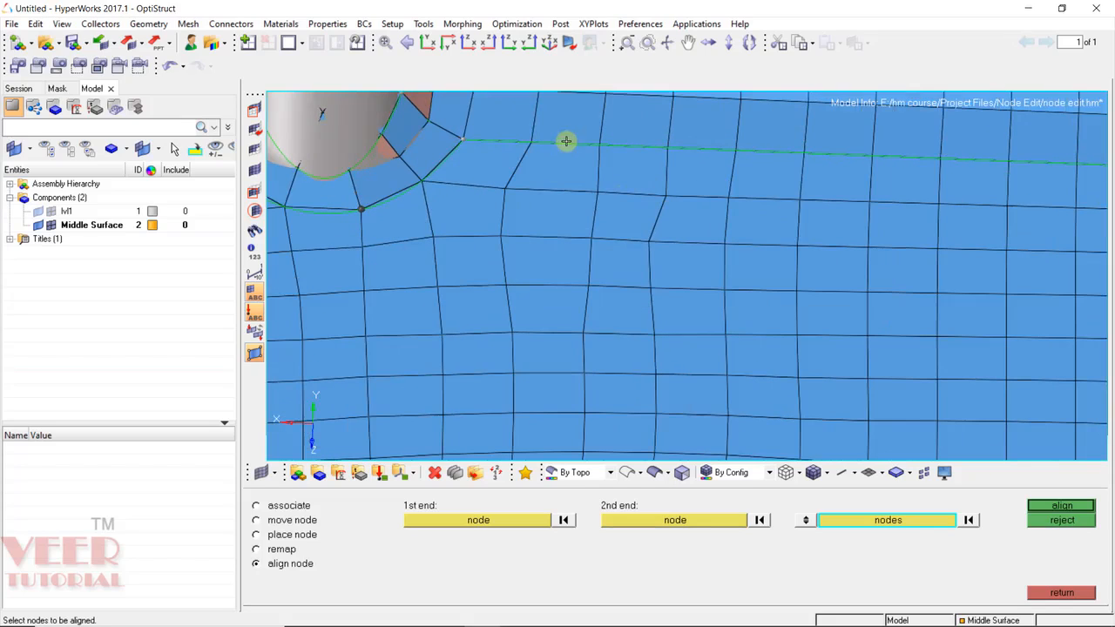
left_click(564, 521)
left_click(532, 140)
scroll(519, 219, "down", 3)
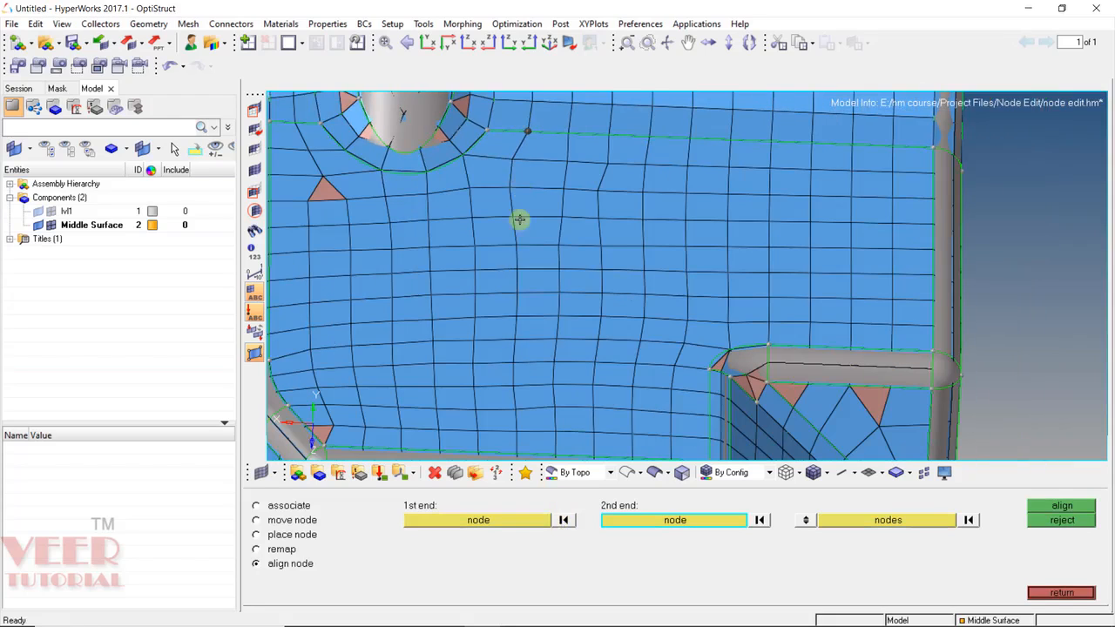
left_click(516, 268)
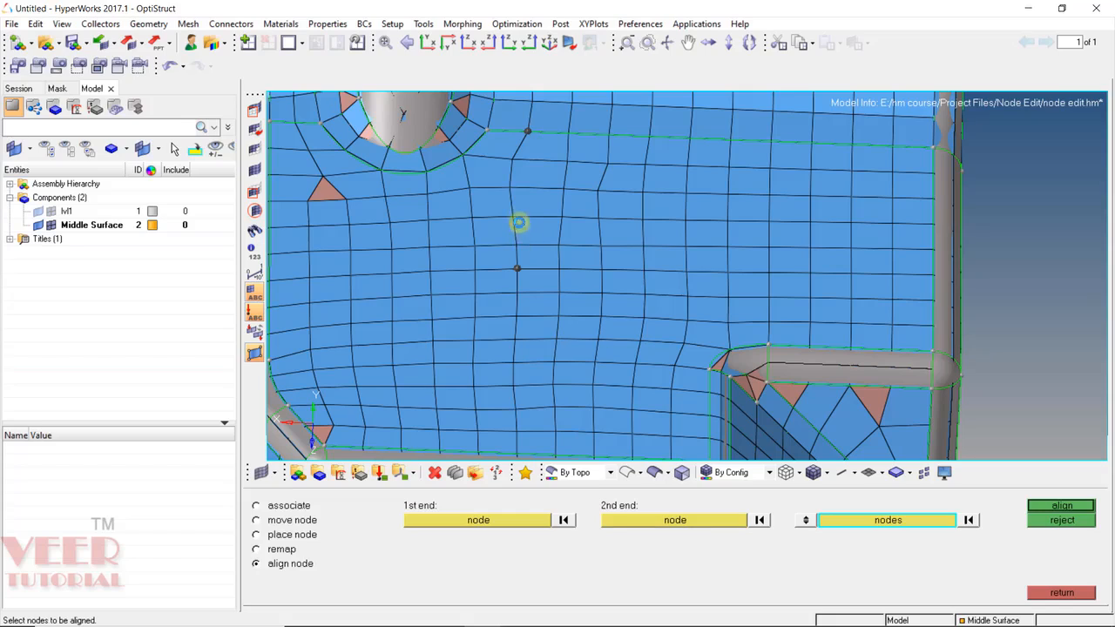
Align the four intermediate nodes between the ends, then return to the Geometry page.
left_click(515, 244)
left_click(513, 215)
left_click(509, 186)
left_click(511, 158)
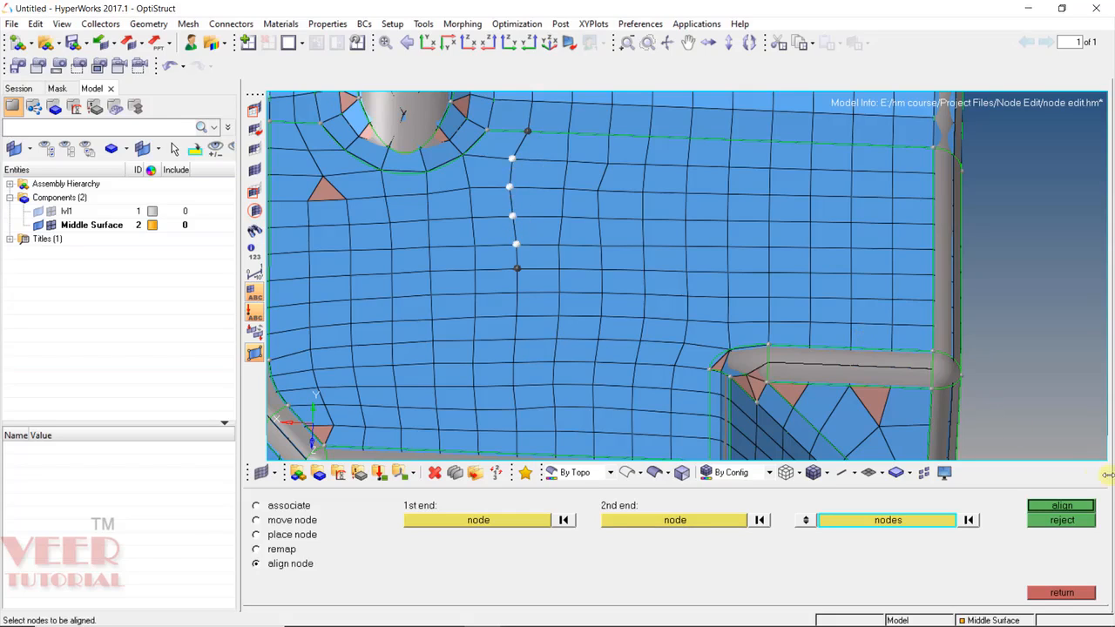
left_click(1065, 506)
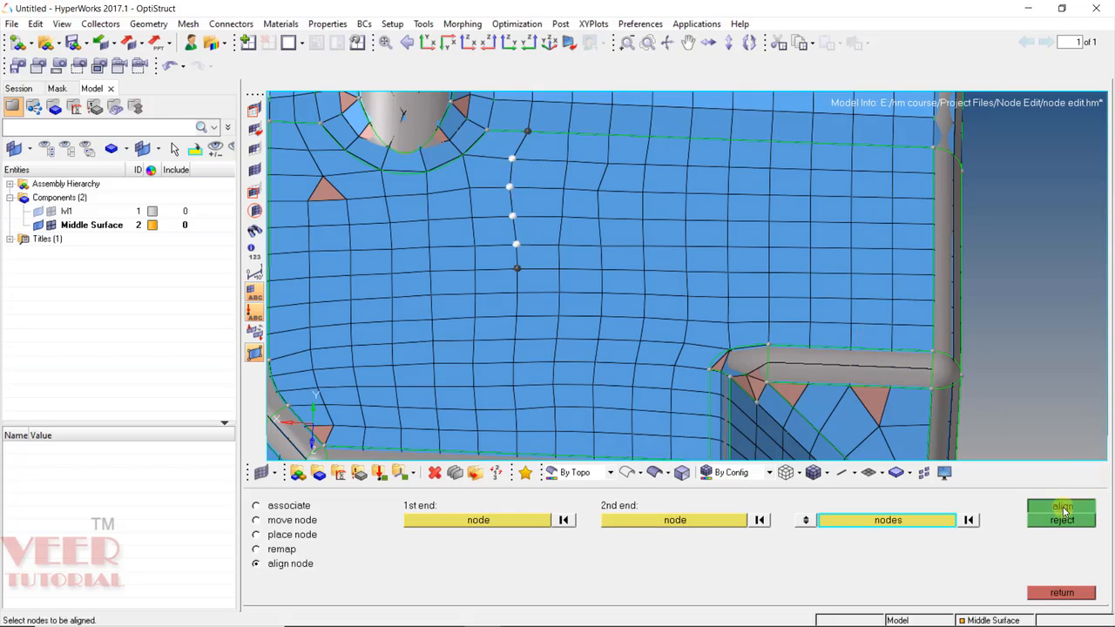
left_click(1062, 593)
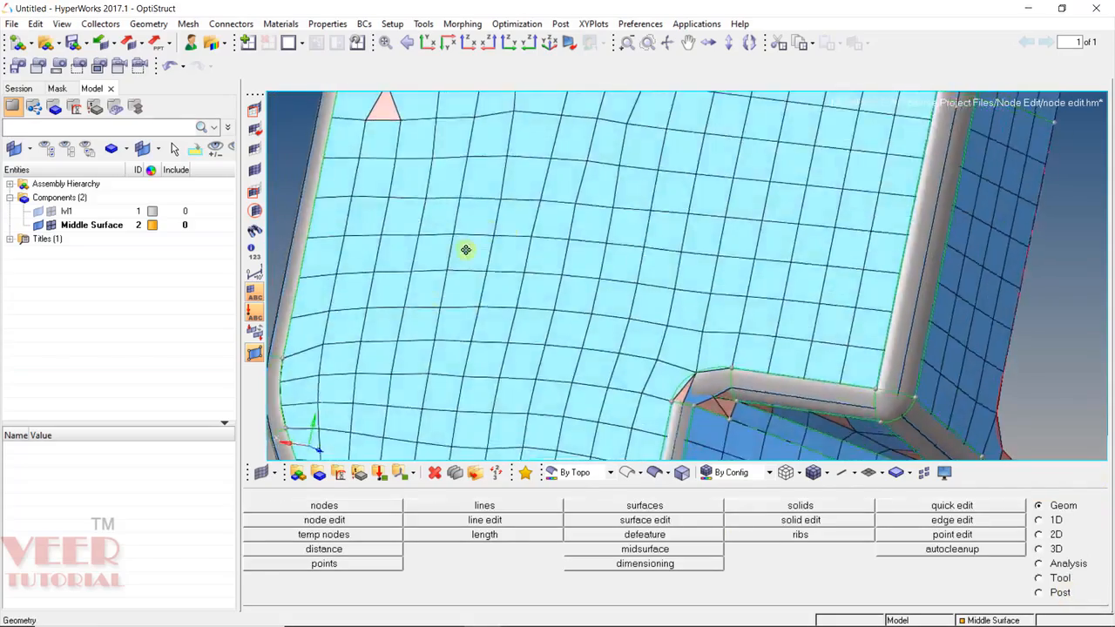